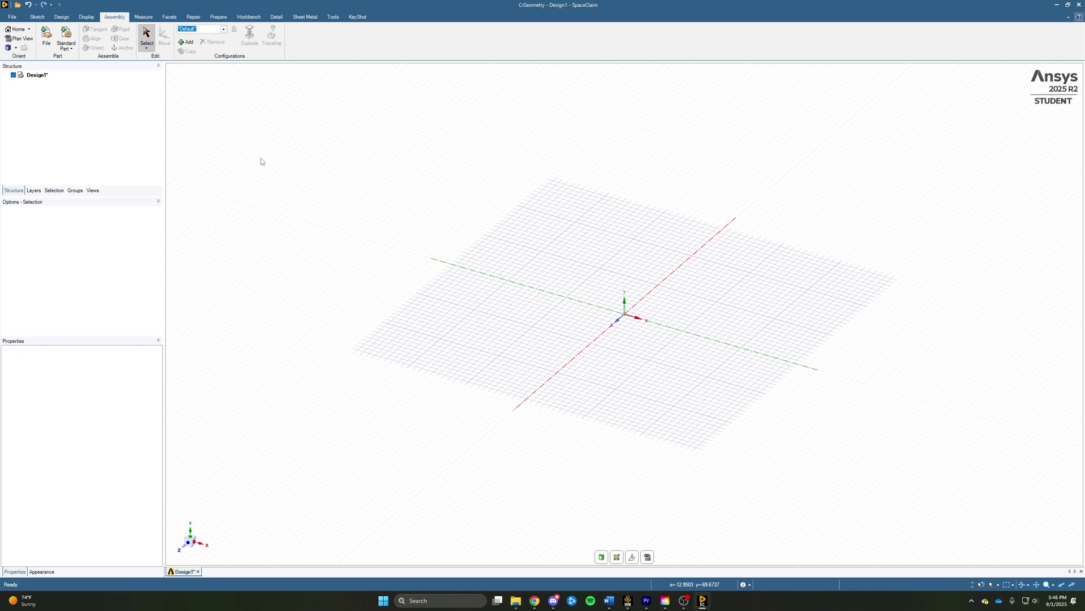
Import VesselSurfaceFixed3.stl as an STL file into Design1
{"action": "left_click", "coordinate": [46, 41]}
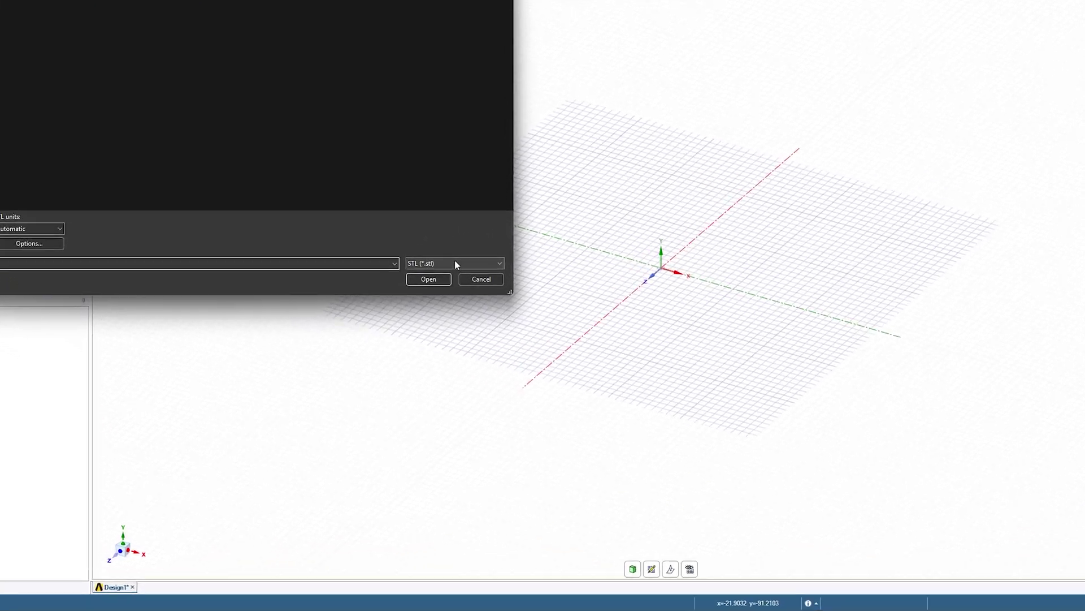
{"action": "left_click", "coordinate": [459, 311]}
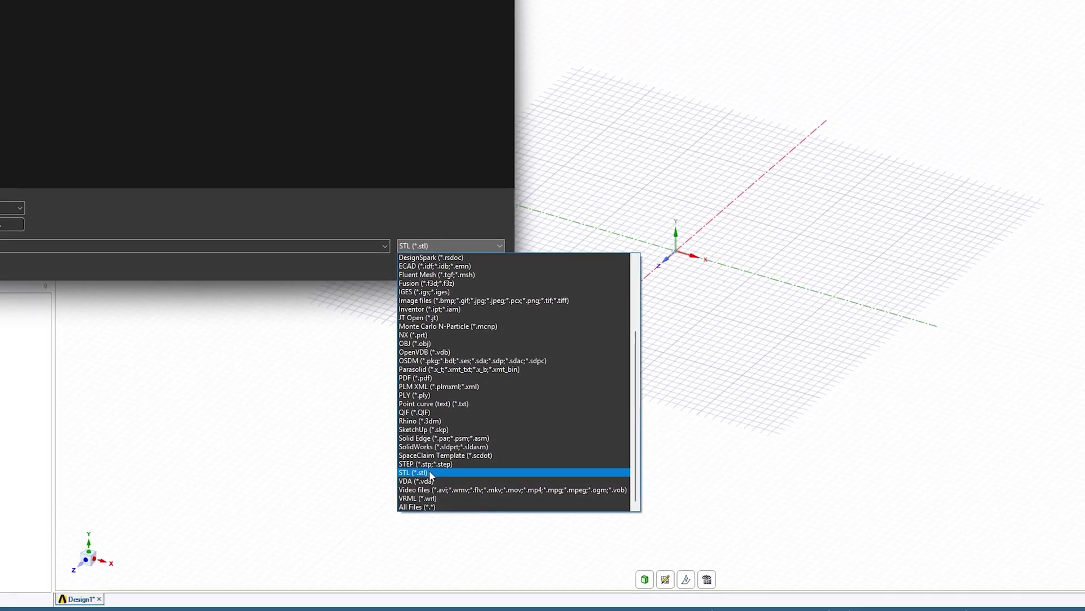
{"action": "left_click", "coordinate": [402, 460]}
{"action": "left_click", "coordinate": [136, 69]}
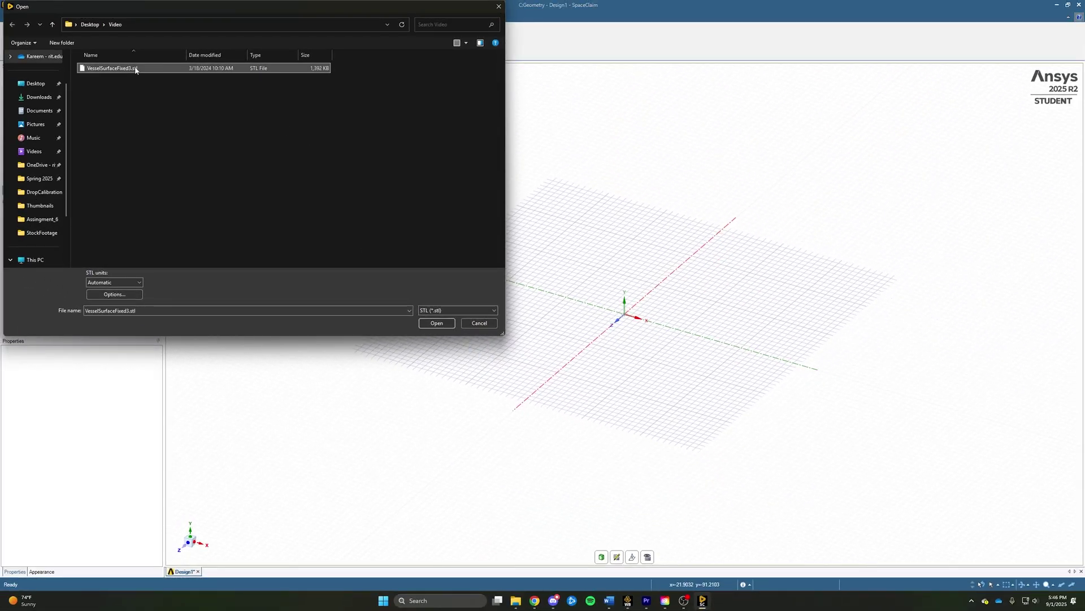
{"action": "left_click", "coordinate": [437, 323]}
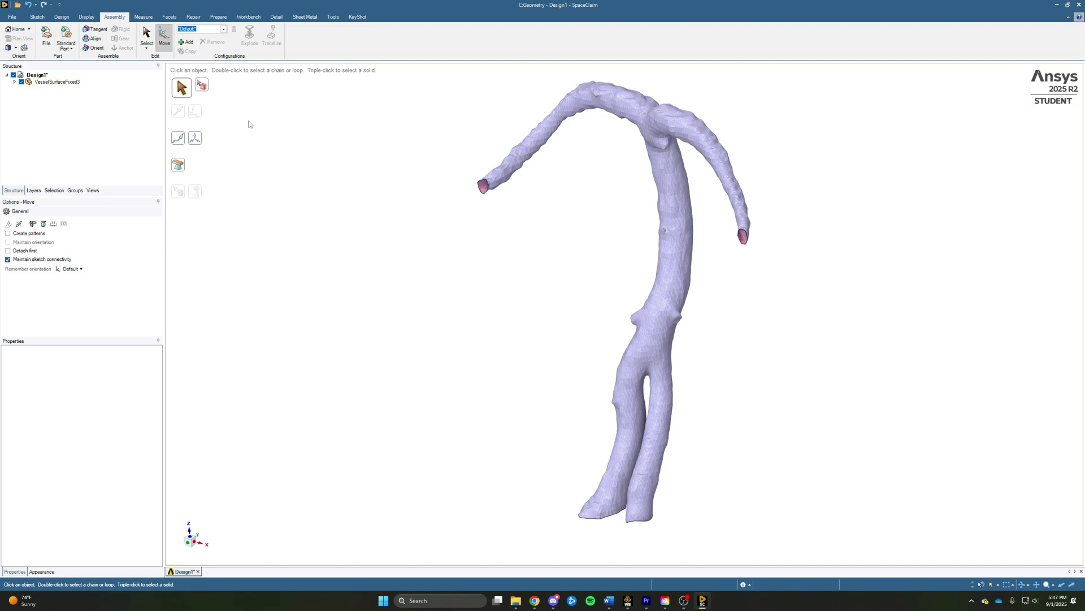
Detect the four open holes in the vessel mesh and patch them all
{"action": "left_click", "coordinate": [166, 18]}
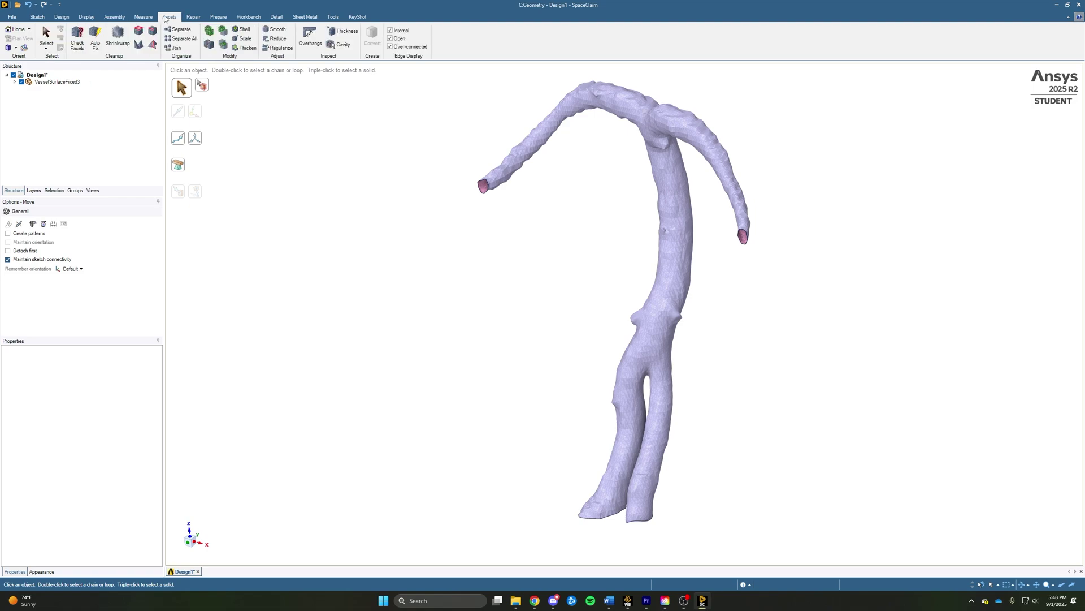
{"action": "left_click", "coordinate": [139, 32]}
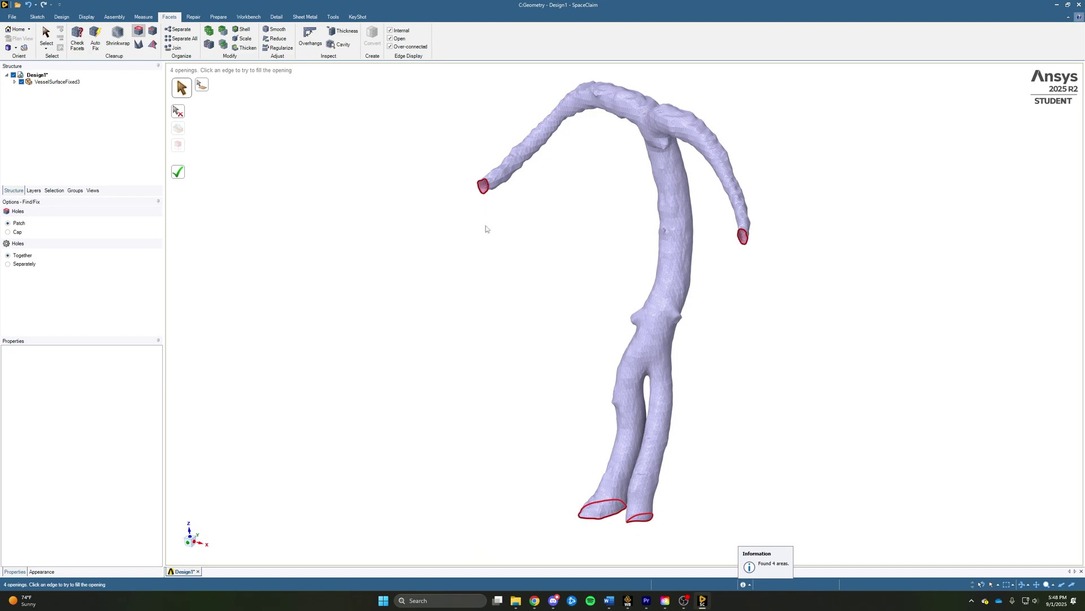
{"action": "left_click", "coordinate": [177, 174]}
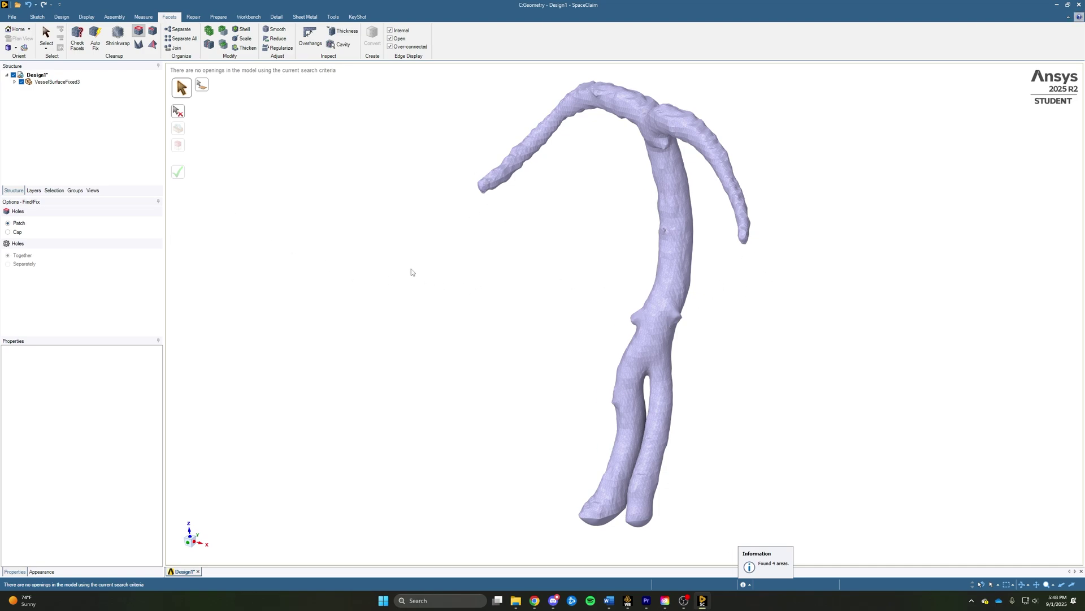
{"action": "middle_click_drag", "start_coordinate": [411, 273], "coordinate": [577, 191]}
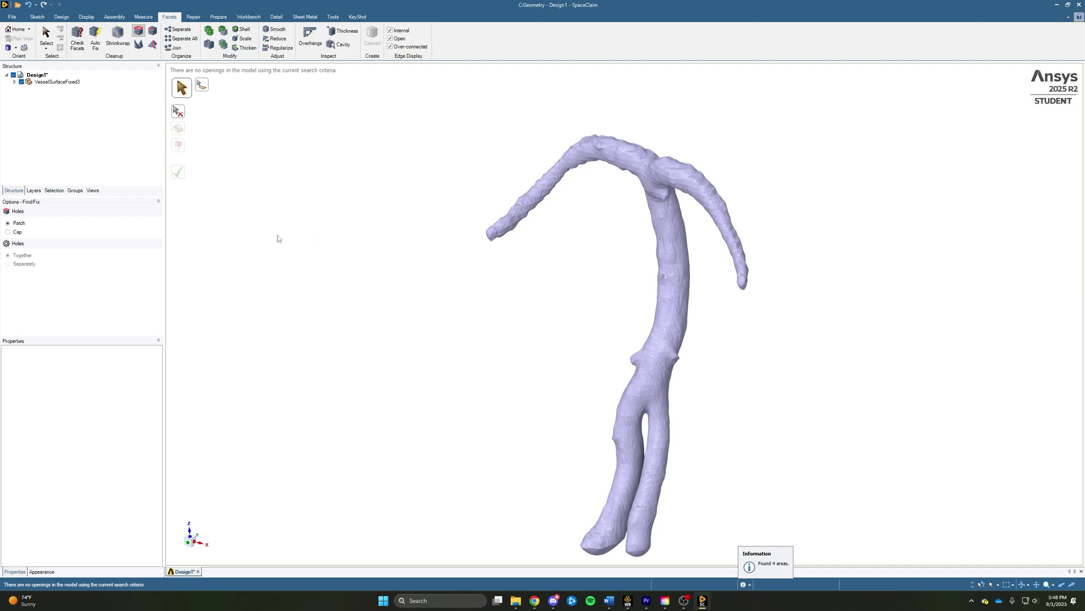
Shrinkwrap the vessel body at 1.02mm size, preserving features with a 40° angle threshold
{"action": "left_click", "coordinate": [119, 36]}
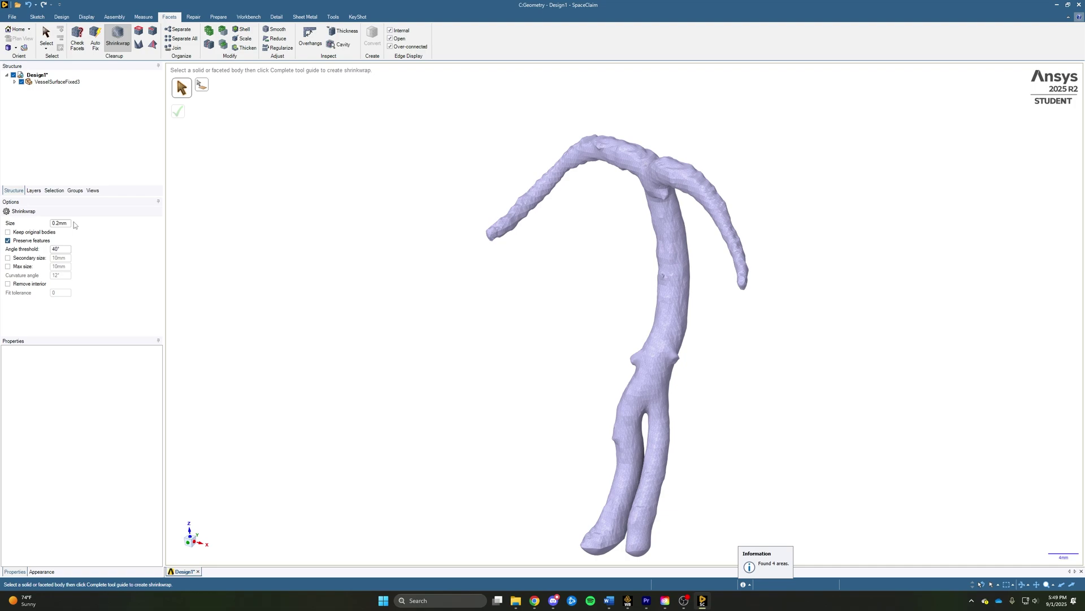
{"action": "left_click", "coordinate": [52, 223]}
{"action": "left_click", "coordinate": [597, 159]}
{"action": "left_click", "coordinate": [599, 157]}
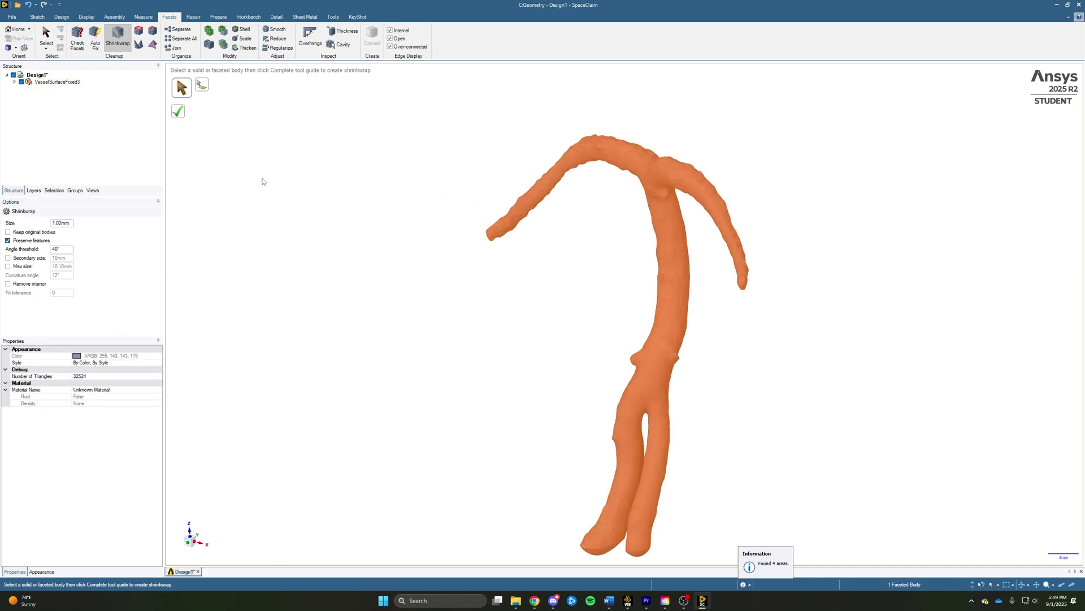
{"action": "left_click", "coordinate": [179, 113]}
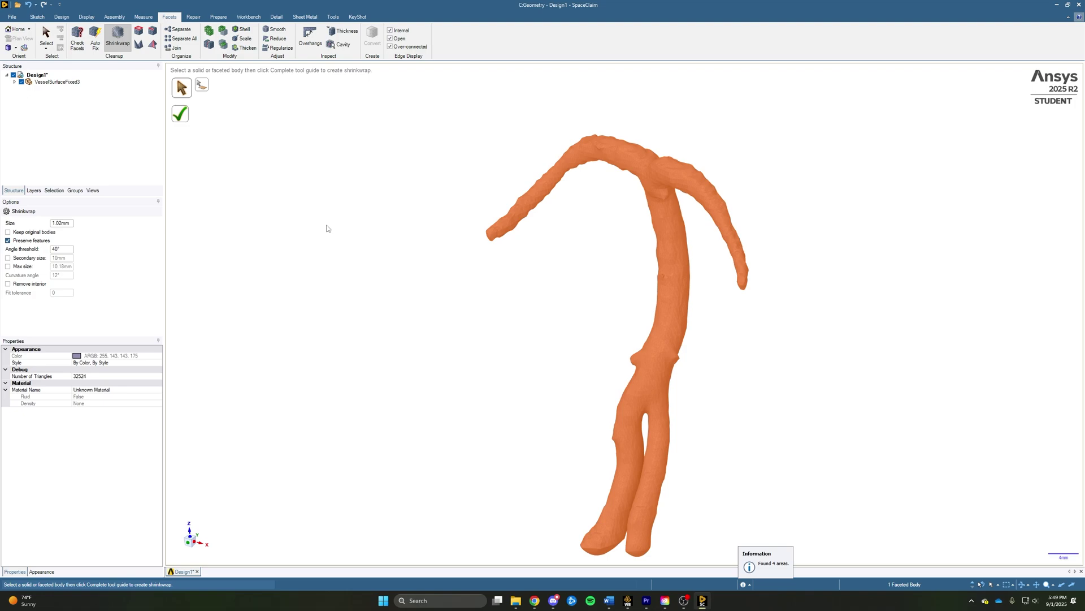
Zoom and orbit around the shrinkwrapped vessel, selecting and clearing the mesh to inspect its branches
{"action": "scroll", "coordinate": [749, 100], "scroll_direction": "up", "scroll_amount": 6}
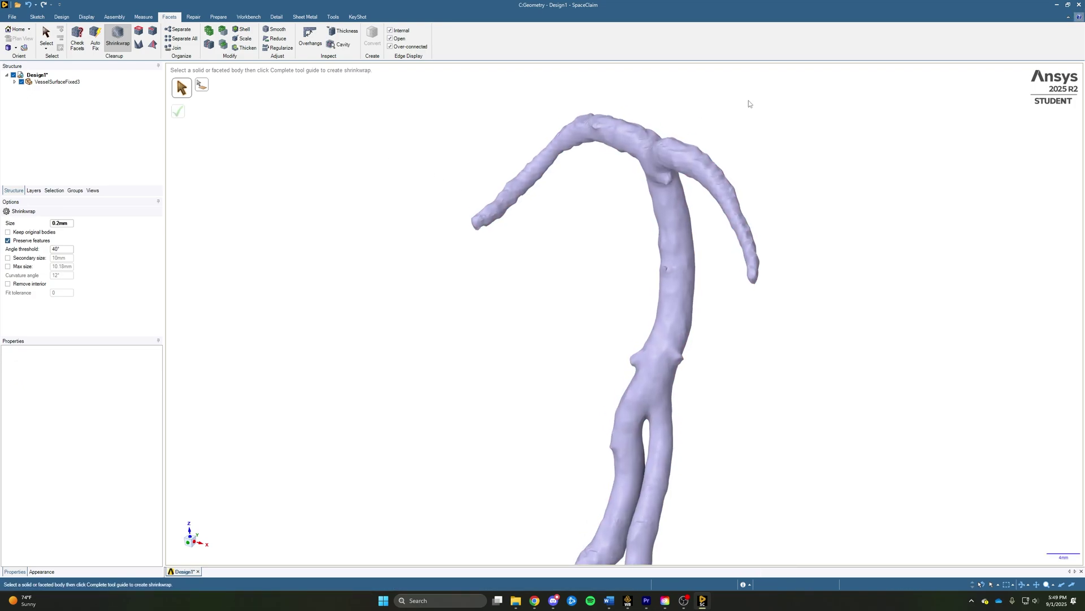
{"action": "scroll", "coordinate": [755, 105], "scroll_direction": "up", "scroll_amount": 4}
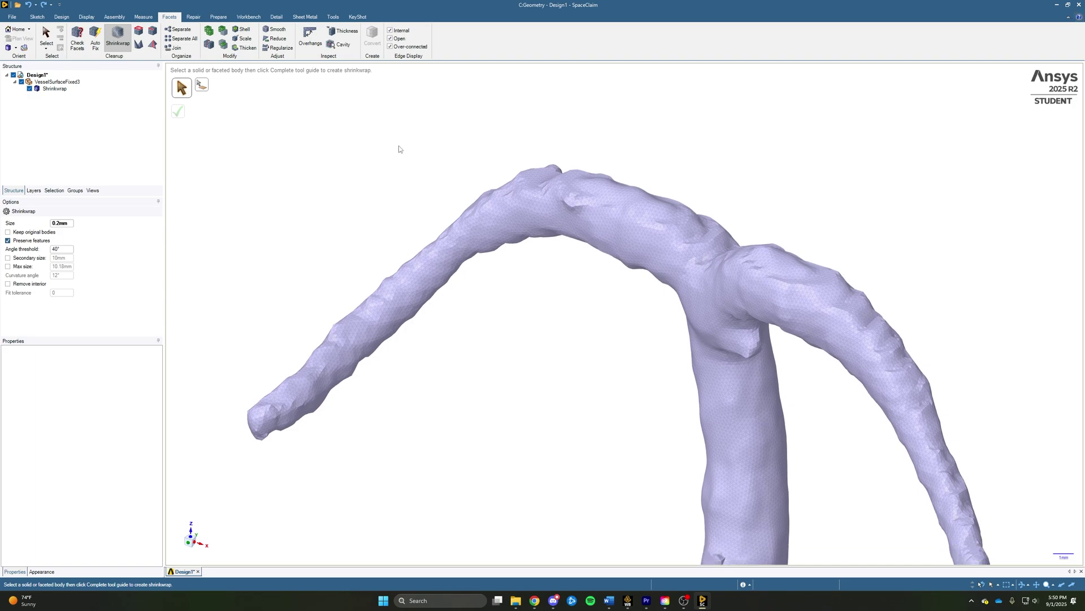
{"action": "middle_click_drag", "start_coordinate": [581, 272], "coordinate": [558, 283]}
{"action": "left_click", "coordinate": [500, 222]}
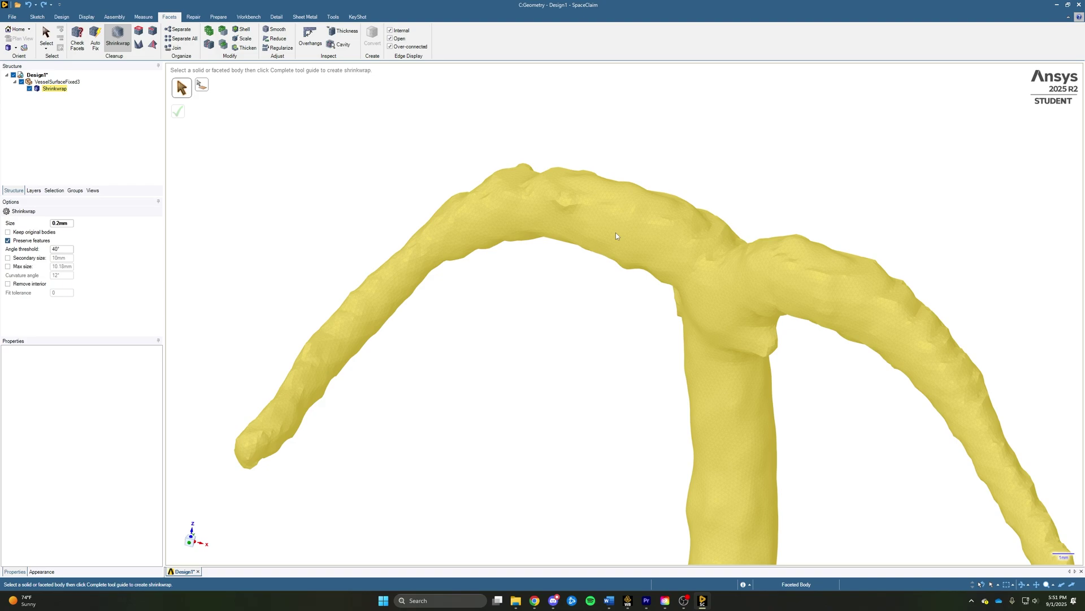
{"action": "left_click", "coordinate": [582, 271]}
{"action": "middle_click_drag", "start_coordinate": [582, 320], "coordinate": [543, 309]}
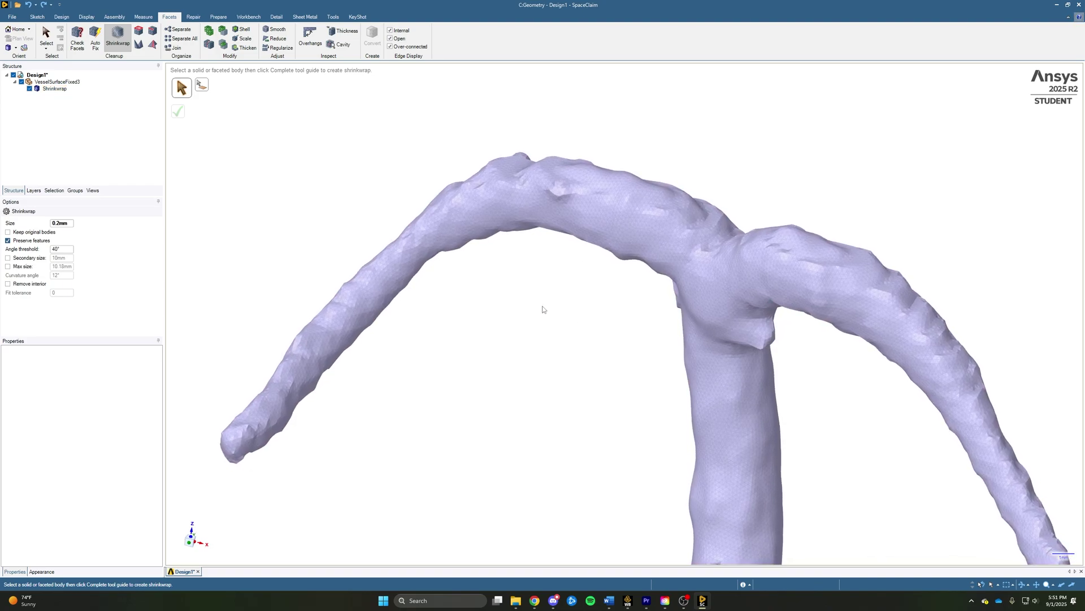
{"action": "middle_click_drag", "start_coordinate": [538, 328], "coordinate": [621, 229]}
{"action": "left_click", "coordinate": [678, 221]}
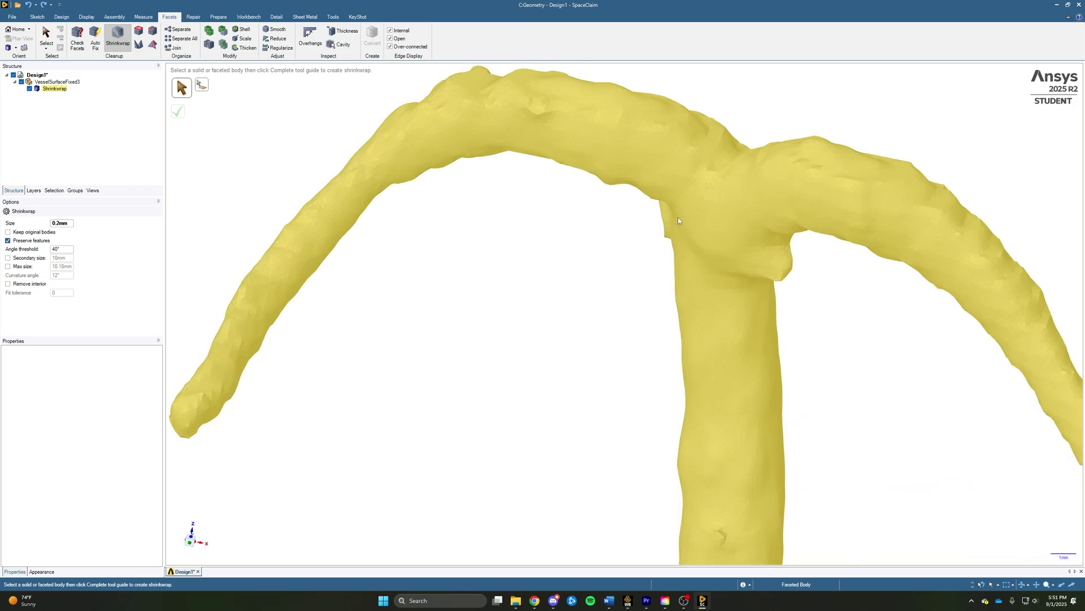
{"action": "left_click", "coordinate": [555, 182]}
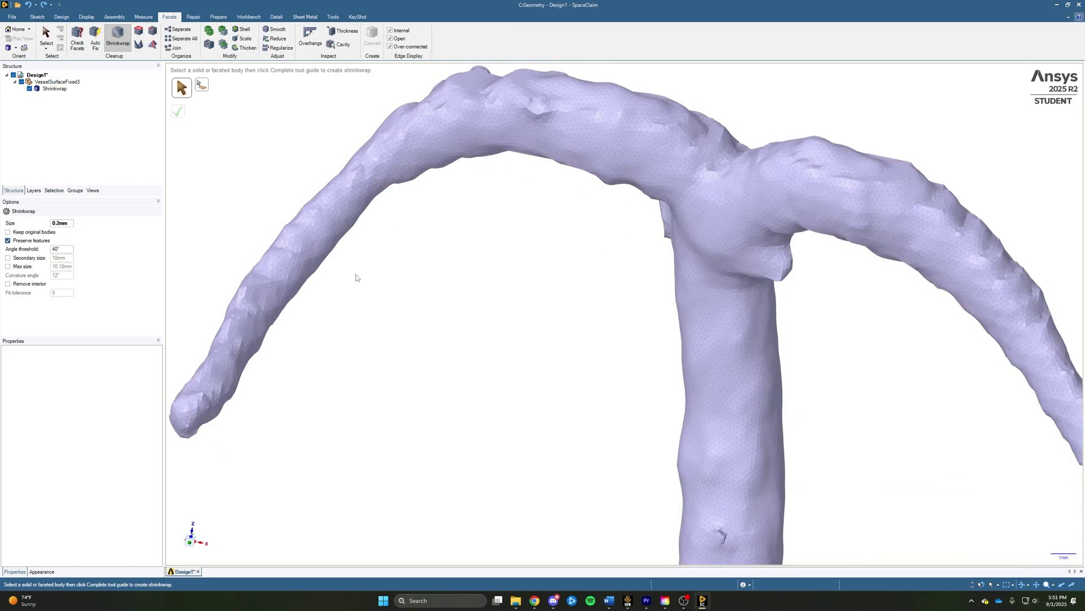
{"action": "middle_click_drag", "start_coordinate": [398, 319], "coordinate": [433, 322]}
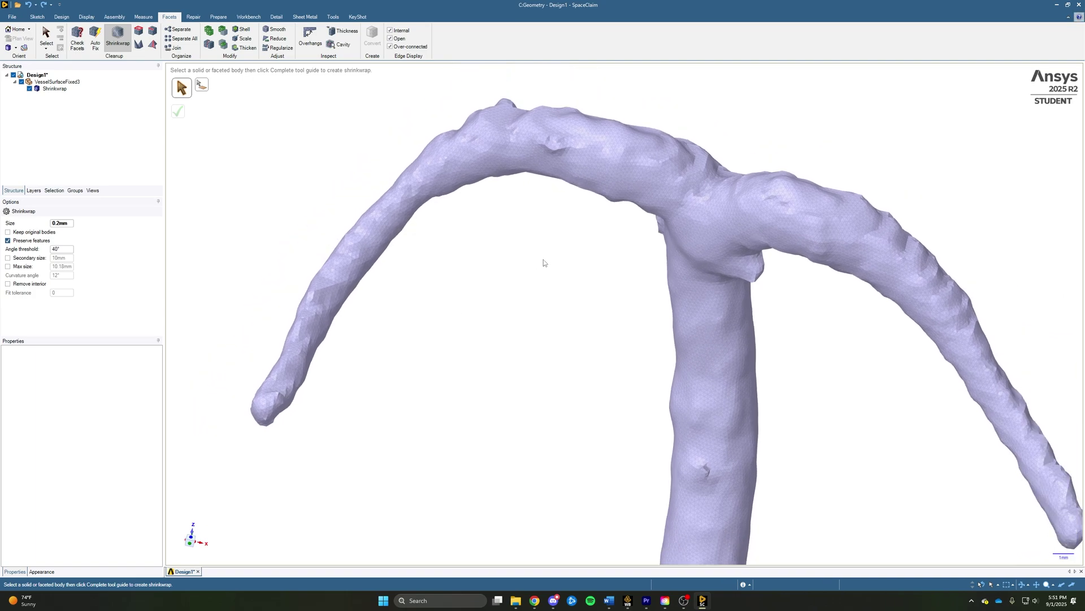
Auto Skin the Shrinkwrap body with the Create CAD result into a patch body
{"action": "left_click", "coordinate": [333, 17]}
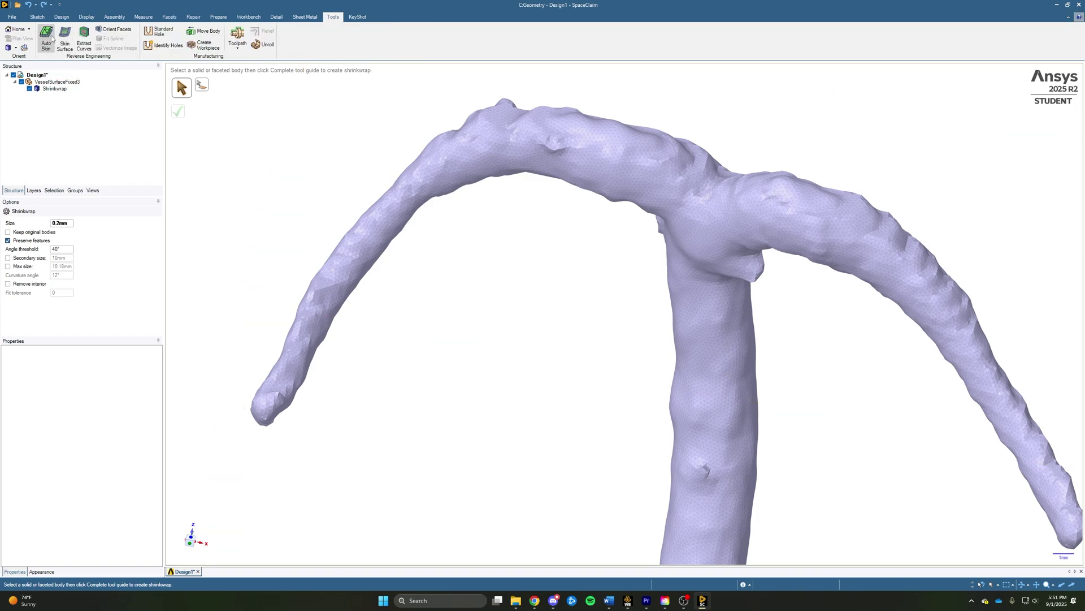
{"action": "left_click", "coordinate": [49, 37]}
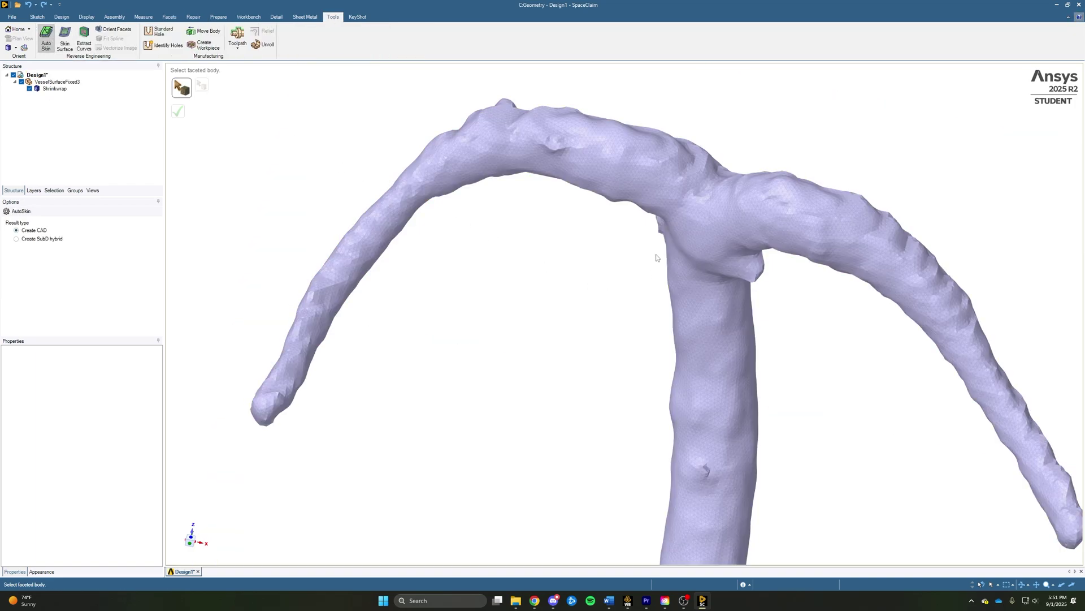
{"action": "left_click", "coordinate": [629, 167]}
{"action": "left_click", "coordinate": [629, 167]}
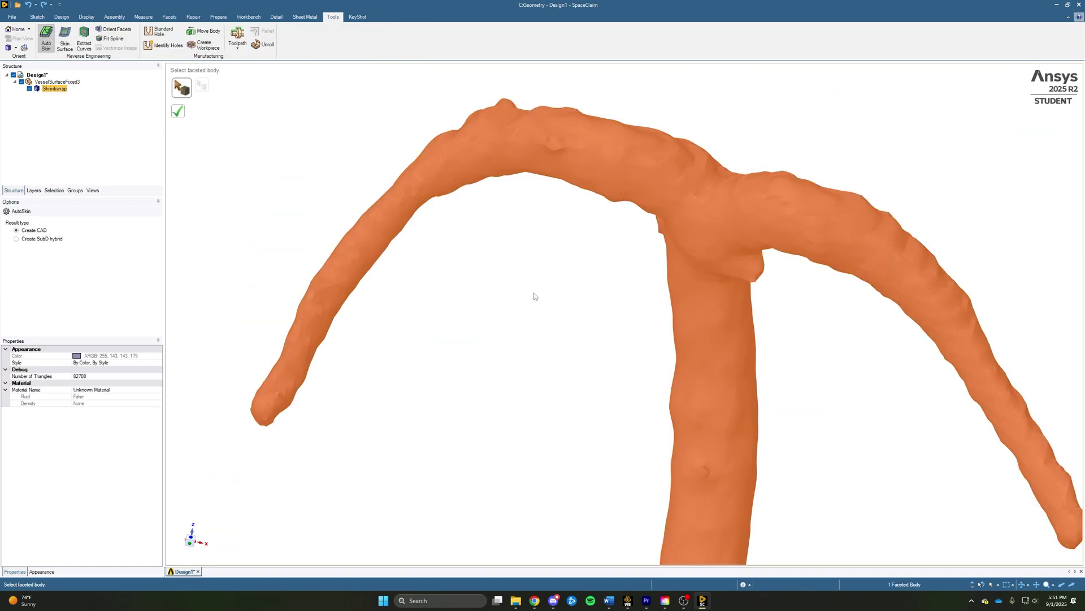
{"action": "left_click", "coordinate": [179, 115]}
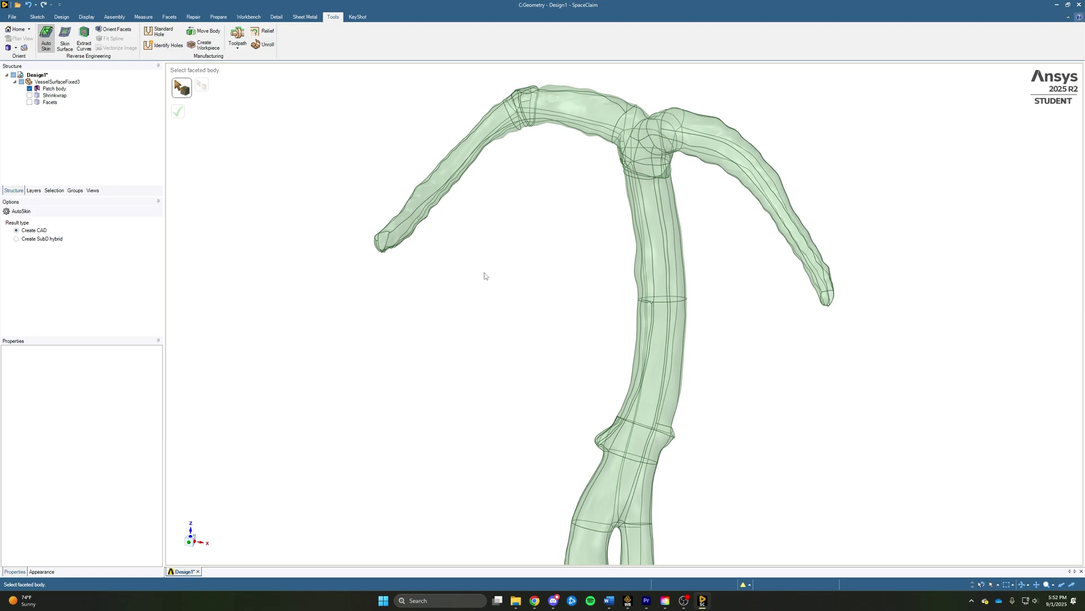
{"action": "middle_click_drag", "start_coordinate": [478, 276], "coordinate": [469, 287]}
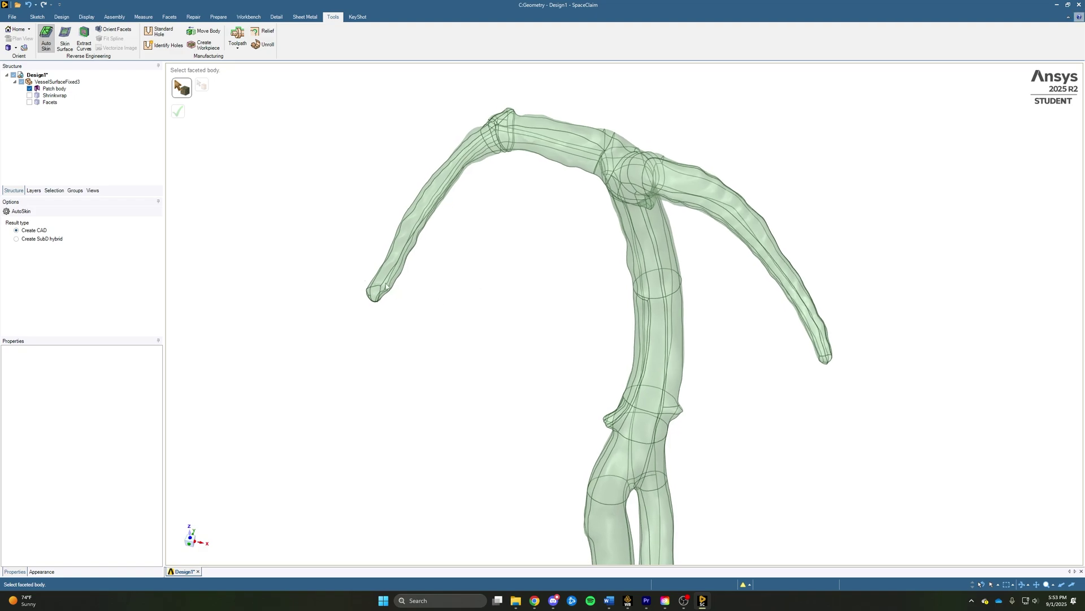
Create a datum plane on the vessel body
{"action": "left_click", "coordinate": [58, 18]}
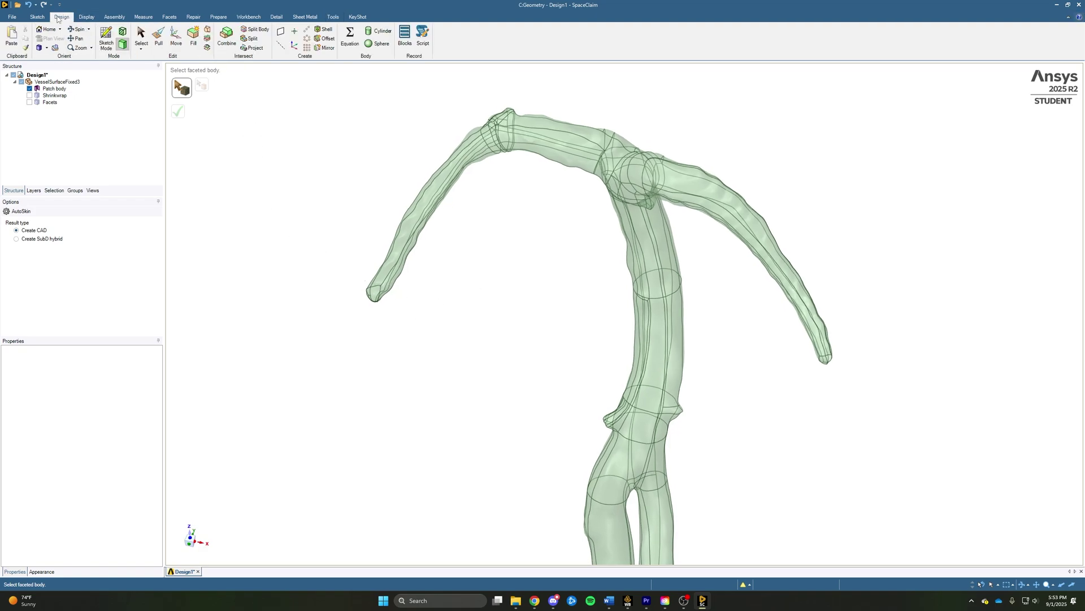
{"action": "left_click", "coordinate": [280, 32]}
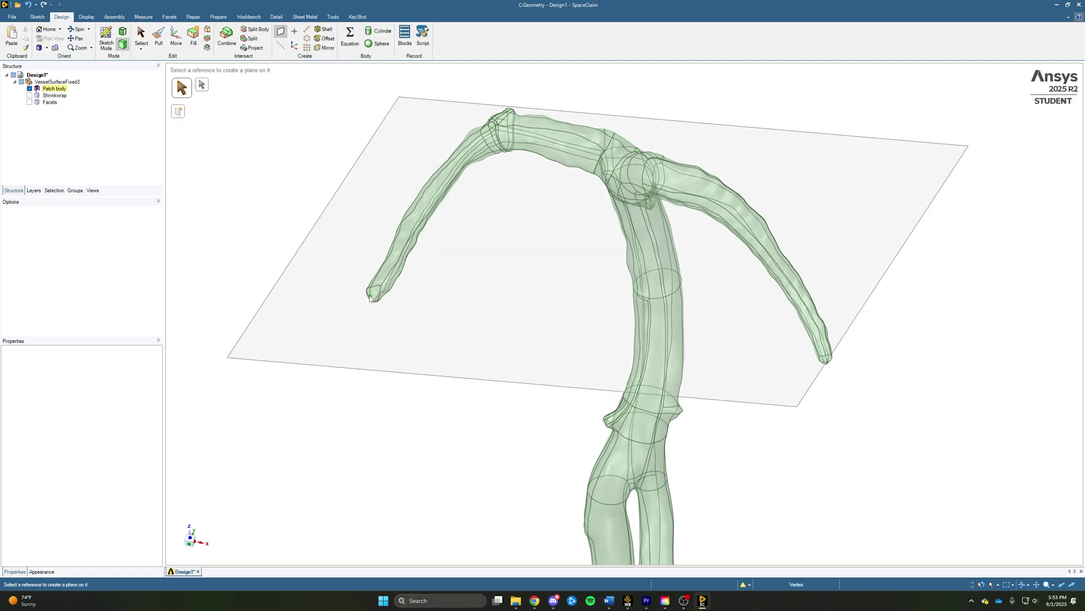
{"action": "left_click", "coordinate": [374, 297]}
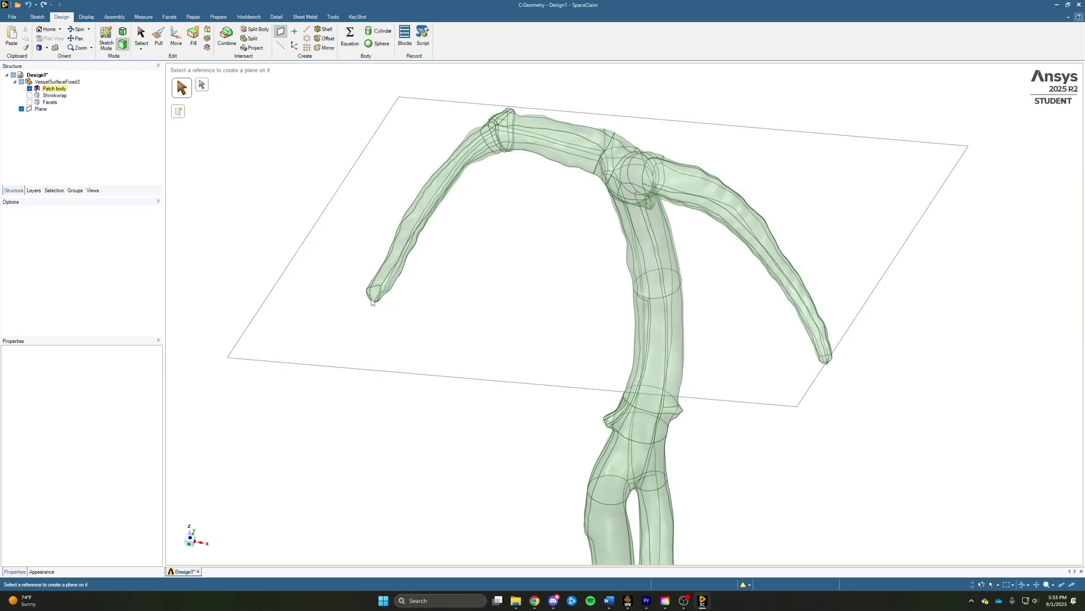
Rotate the plane 124° and shift it 6.97mm across one branch
{"action": "left_click", "coordinate": [176, 36]}
{"action": "middle_click_drag", "start_coordinate": [467, 250], "coordinate": [531, 318]}
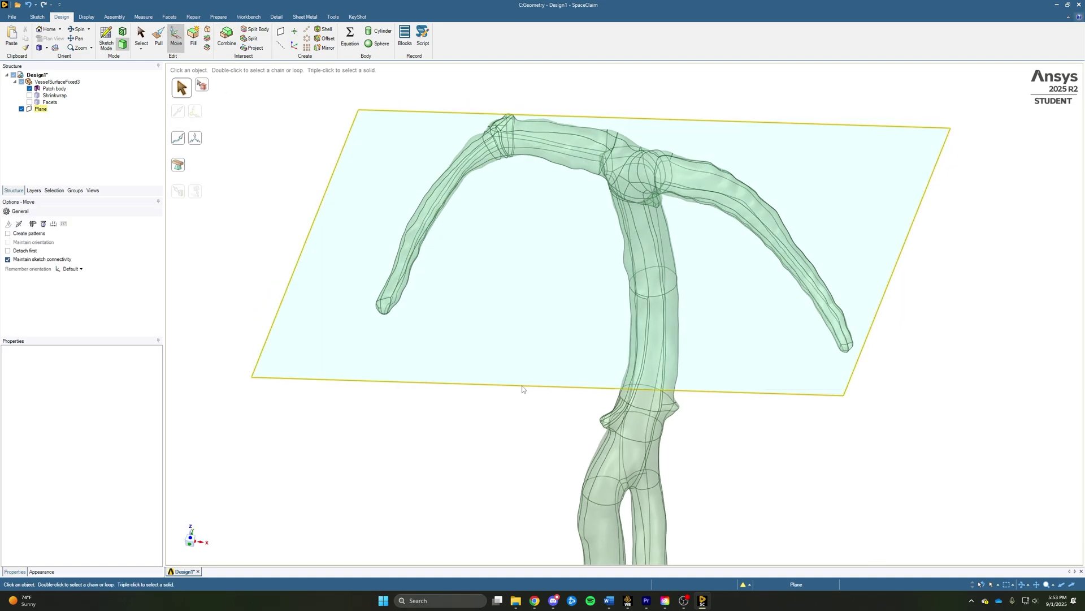
{"action": "left_click", "coordinate": [520, 351]}
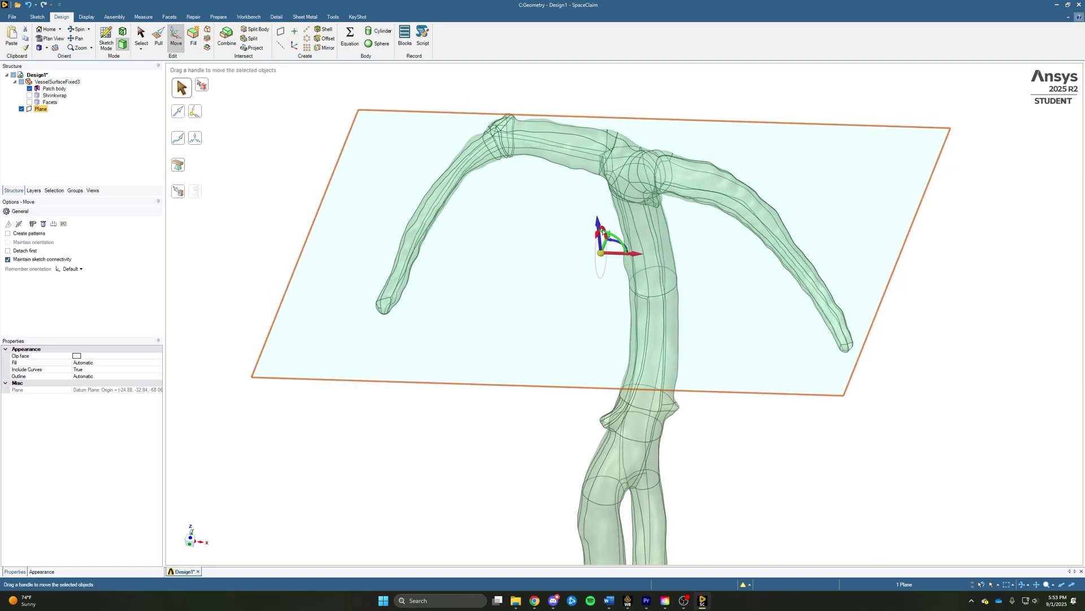
{"action": "left_click_drag", "start_coordinate": [602, 232], "coordinate": [570, 277]}
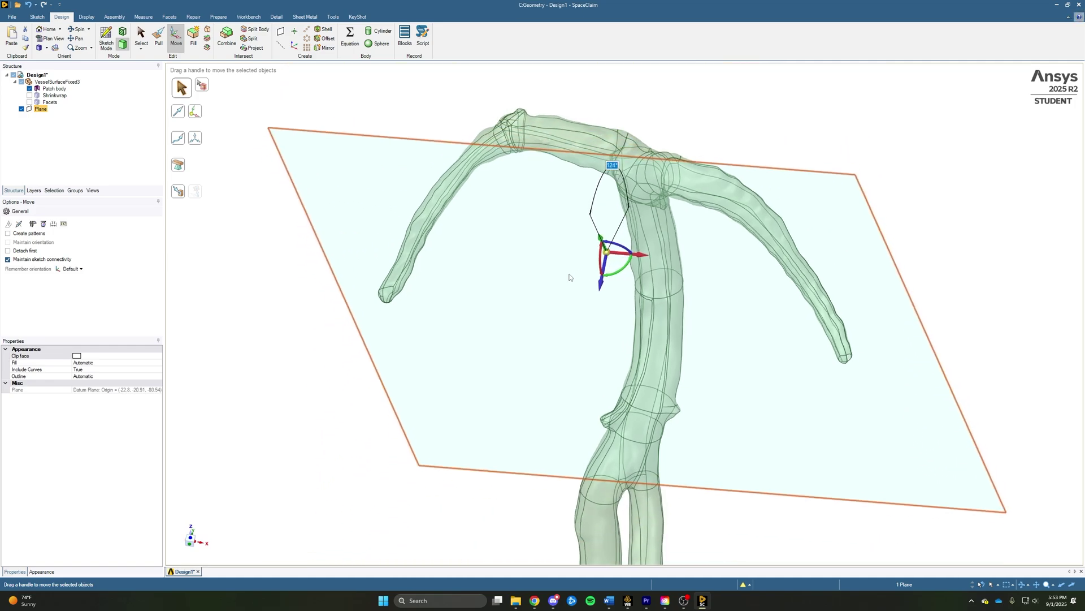
{"action": "middle_click_drag", "start_coordinate": [569, 277], "coordinate": [707, 232]}
{"action": "left_click_drag", "start_coordinate": [695, 237], "coordinate": [603, 266]}
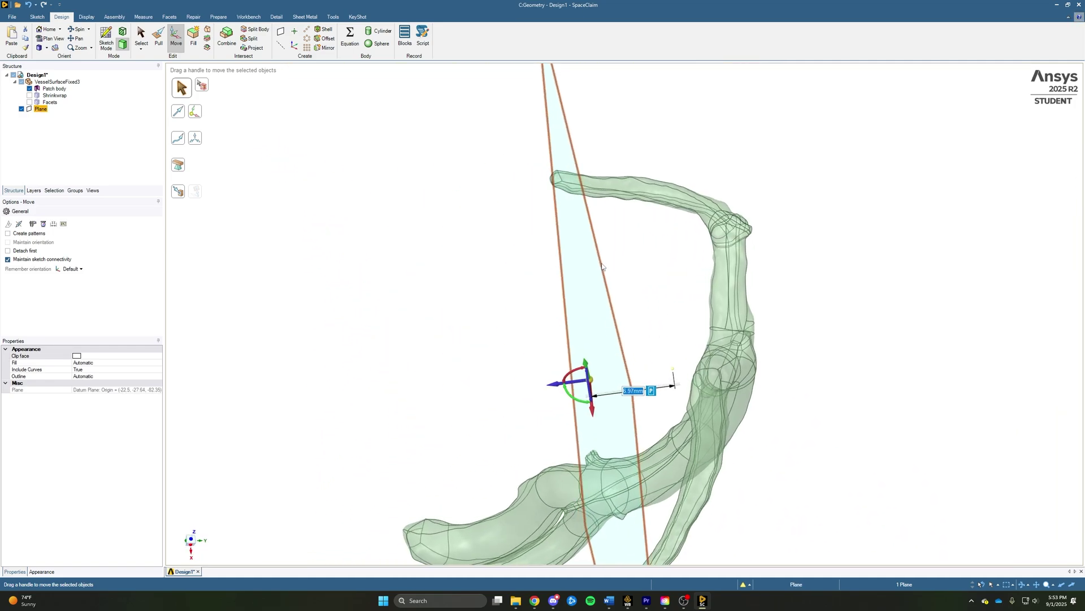
Split the vessel with the datum plane and remove the rounded arm tip beyond it
{"action": "middle_click_drag", "start_coordinate": [602, 267], "coordinate": [472, 213]}
{"action": "scroll", "coordinate": [472, 213], "scroll_direction": "up", "scroll_amount": 5}
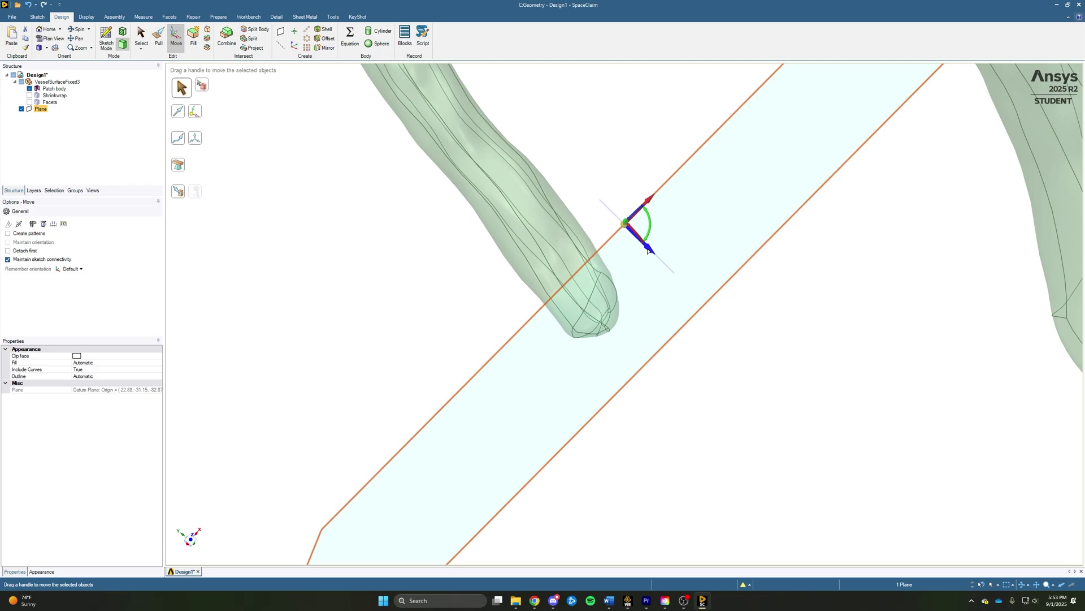
{"action": "middle_click_drag", "start_coordinate": [649, 251], "coordinate": [673, 351]}
{"action": "left_click", "coordinate": [674, 351]}
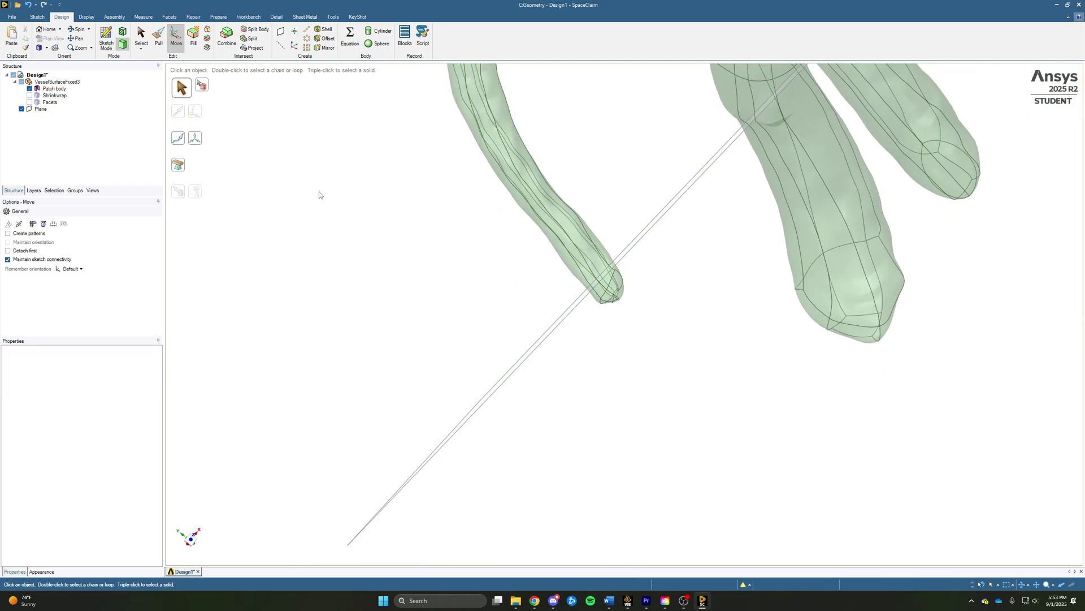
{"action": "left_click", "coordinate": [256, 28]}
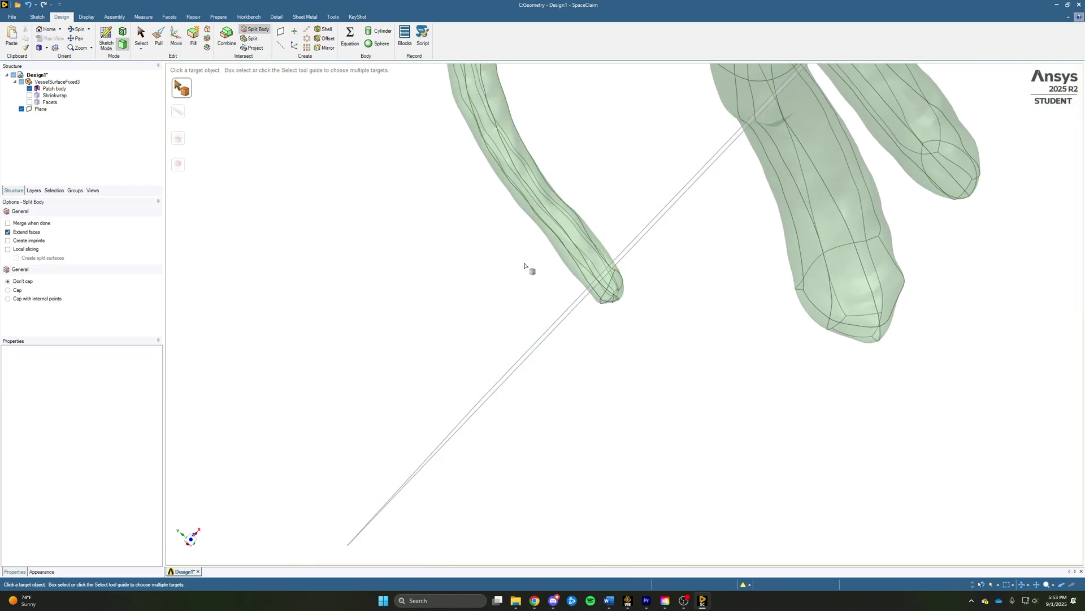
{"action": "left_click", "coordinate": [555, 216]}
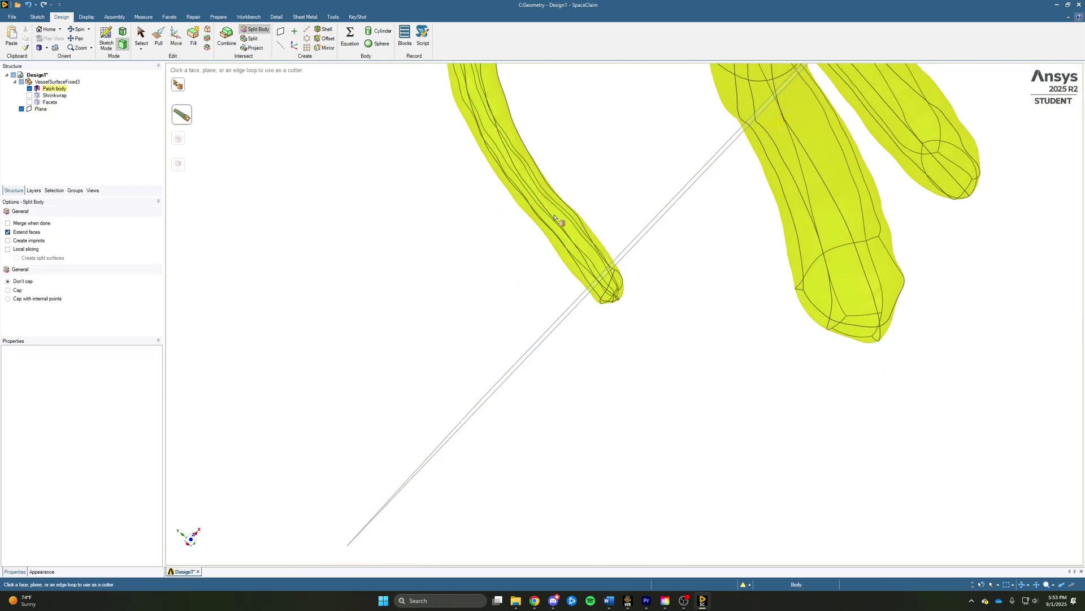
{"action": "left_click", "coordinate": [666, 214]}
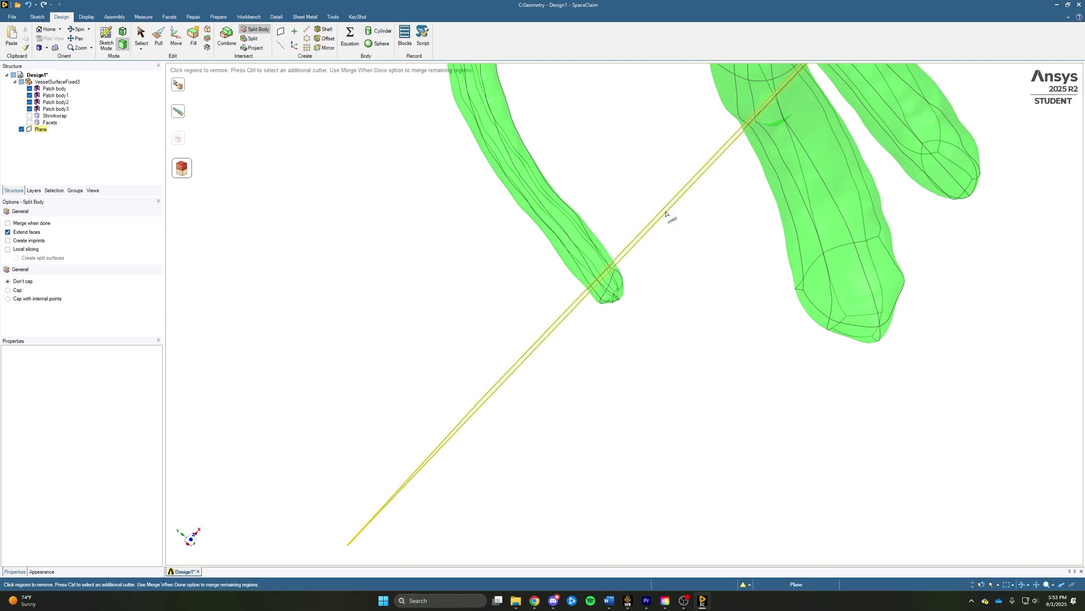
{"action": "left_click", "coordinate": [616, 294]}
{"action": "middle_click_drag", "start_coordinate": [615, 294], "coordinate": [677, 315]}
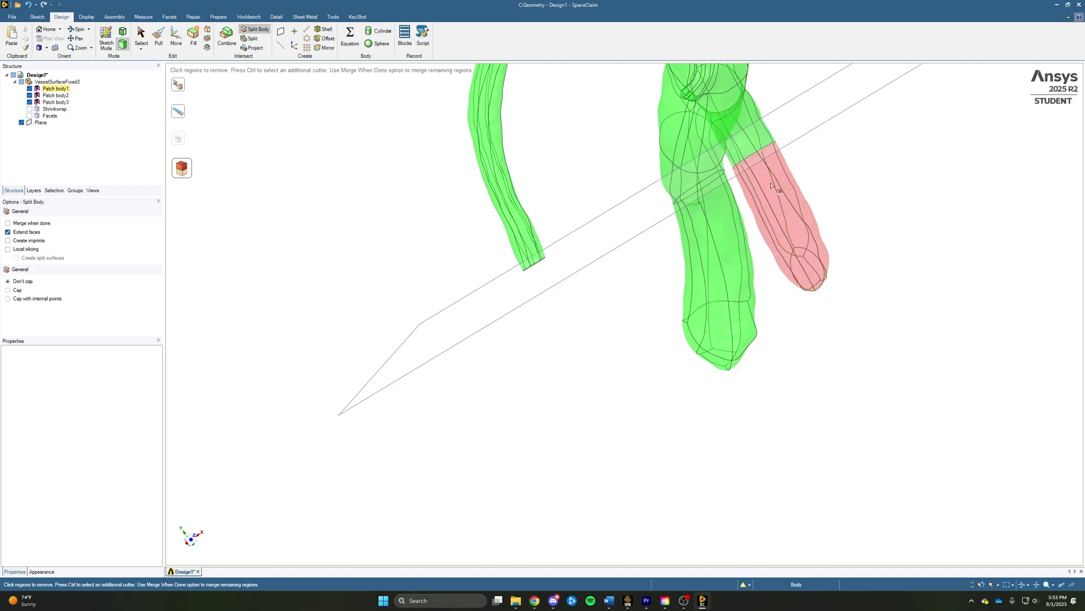
{"action": "middle_click_drag", "start_coordinate": [752, 204], "coordinate": [448, 286]}
{"action": "key", "text": "Escape"}
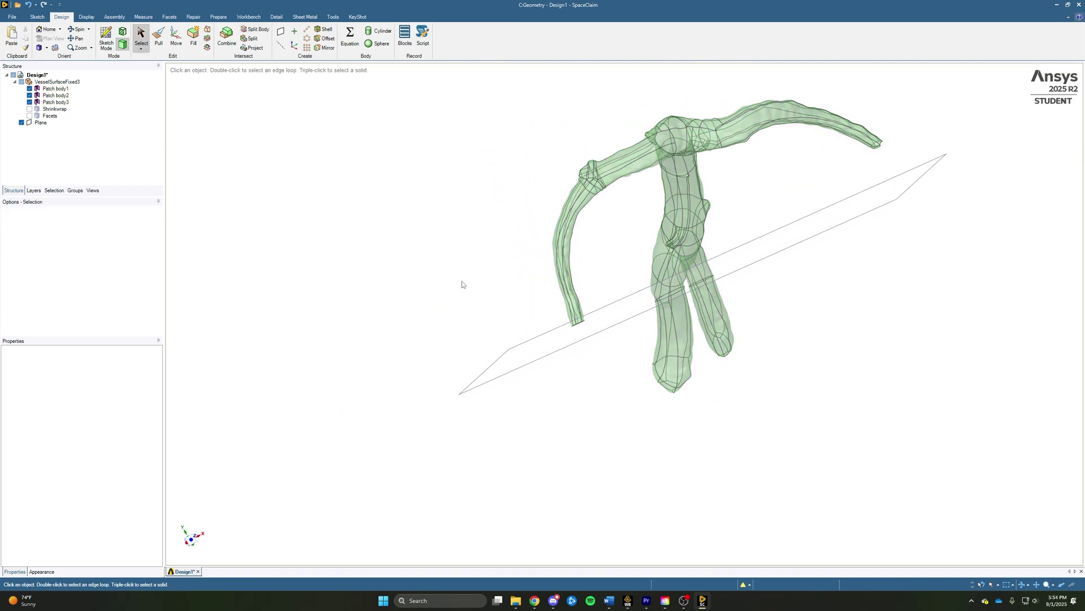
Combine Patch body2 and Patch body1 into Patch body3
{"action": "left_click", "coordinate": [225, 35]}
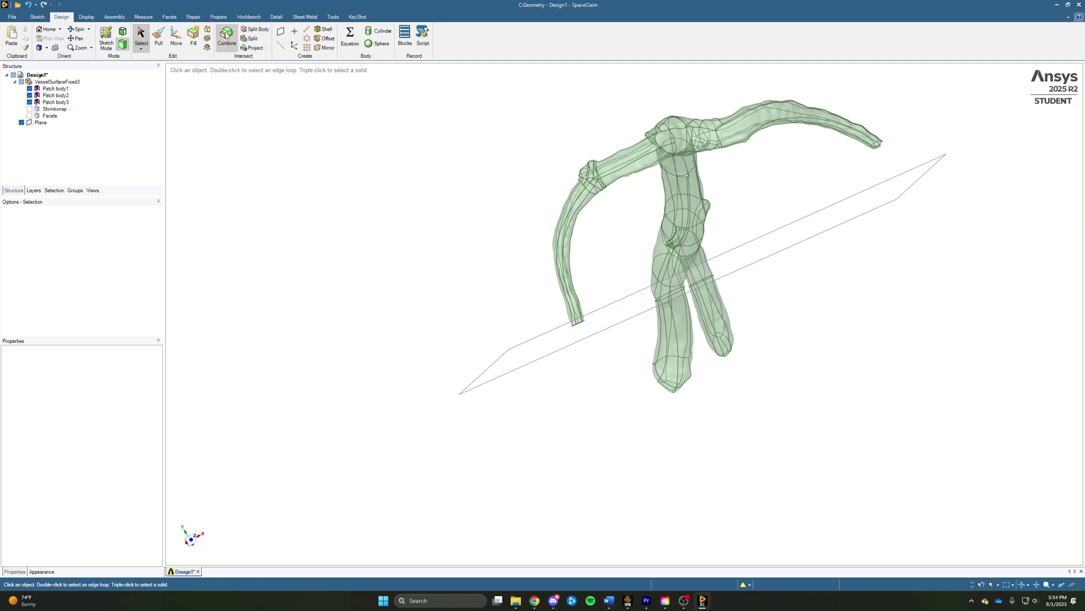
{"action": "left_click", "coordinate": [681, 154]}
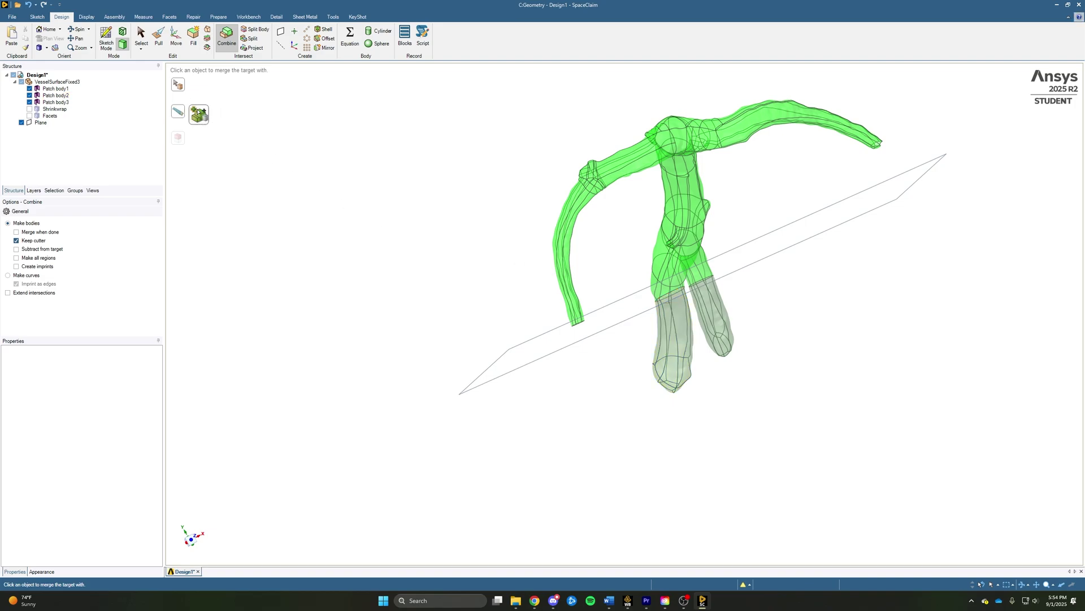
{"action": "left_click", "coordinate": [699, 347]}
{"action": "left_click", "coordinate": [717, 304]}
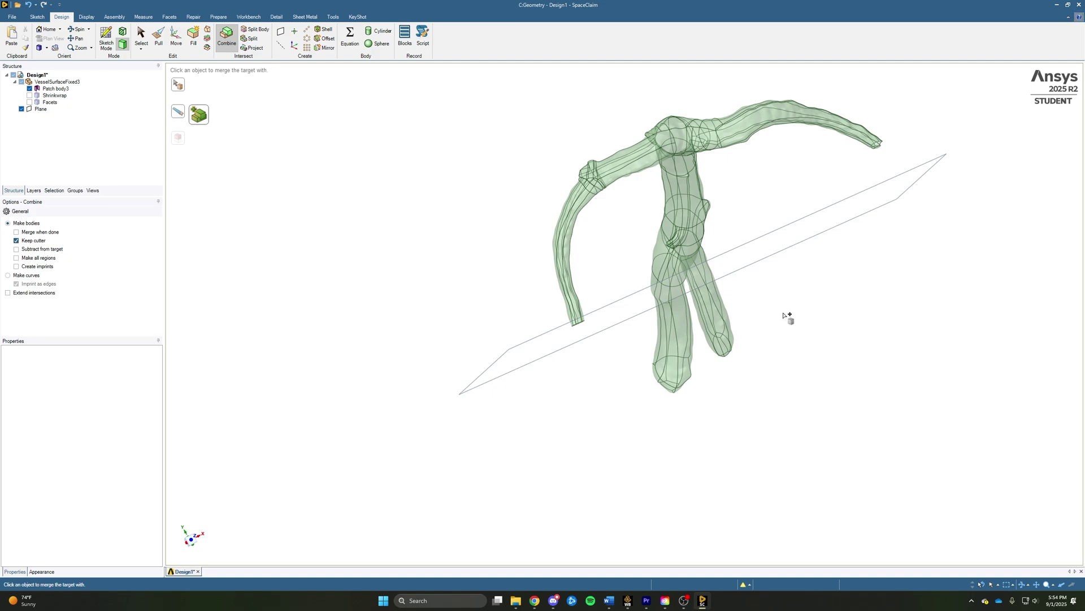
{"action": "key", "text": "Escape"}
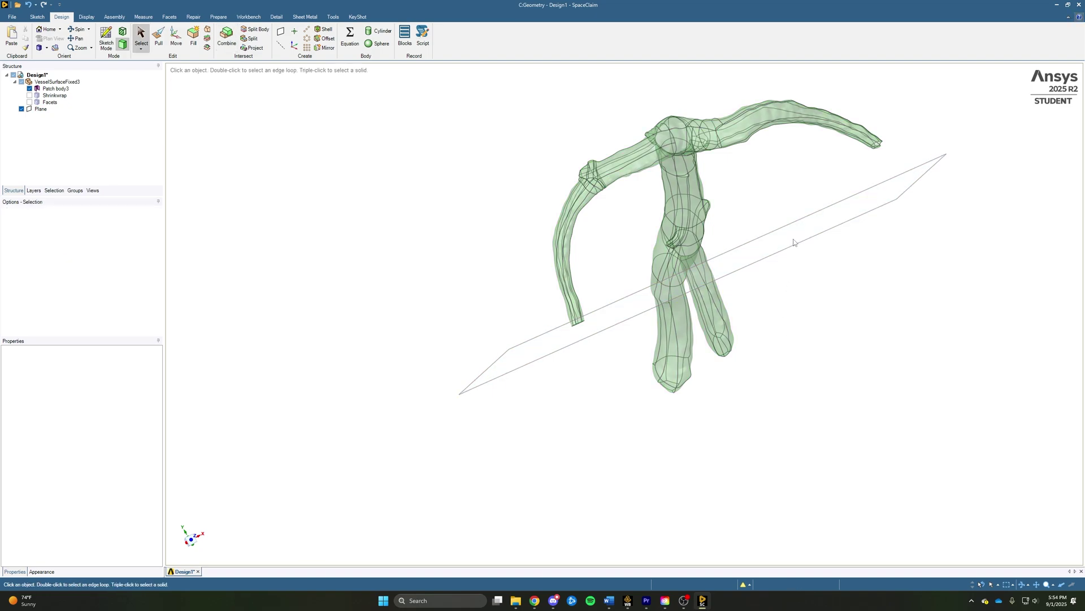
Move the plane up and right, rotating it near-vertical over the remaining arm ends
{"action": "left_click", "coordinate": [797, 224]}
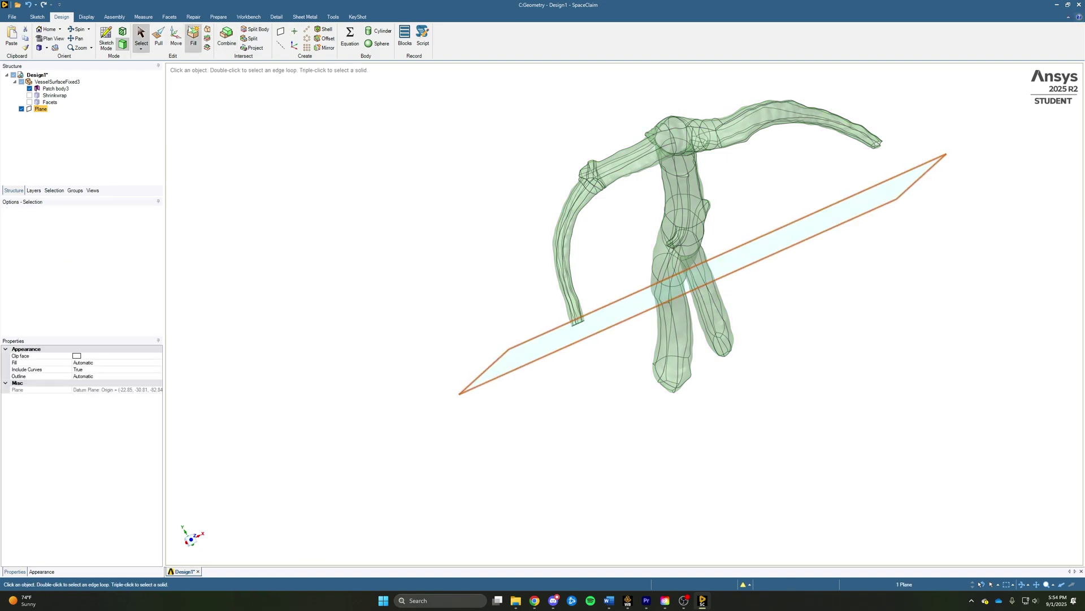
{"action": "key", "text": "m"}
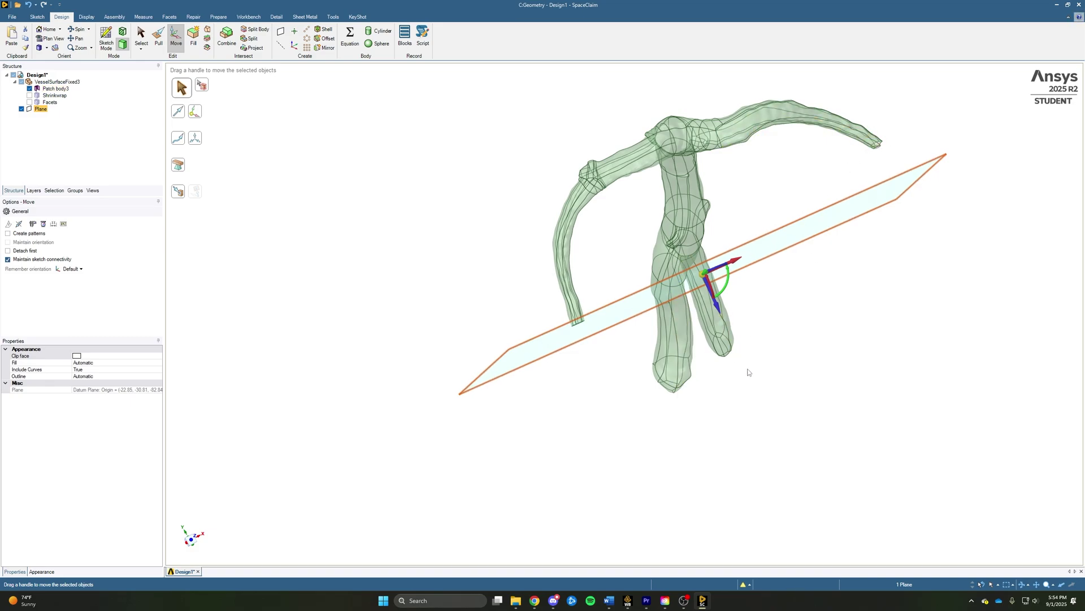
{"action": "left_click_drag", "start_coordinate": [735, 260], "coordinate": [808, 238]}
{"action": "middle_click_drag", "start_coordinate": [808, 238], "coordinate": [912, 352]}
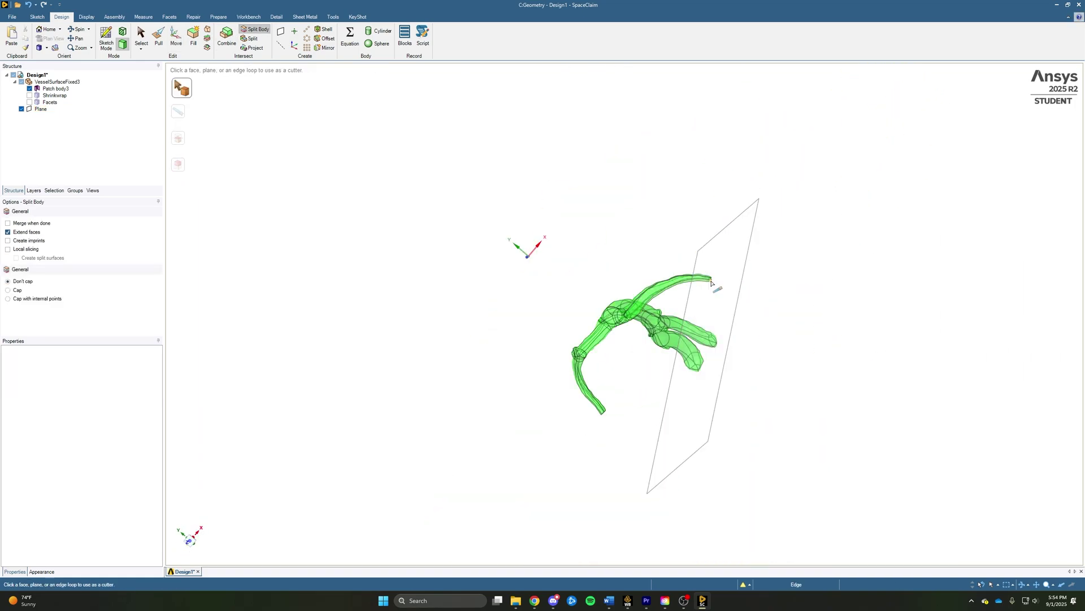
Split the vessel with the repositioned plane, leaving Patch body312 with flat branch ends
{"action": "left_click", "coordinate": [772, 382]}
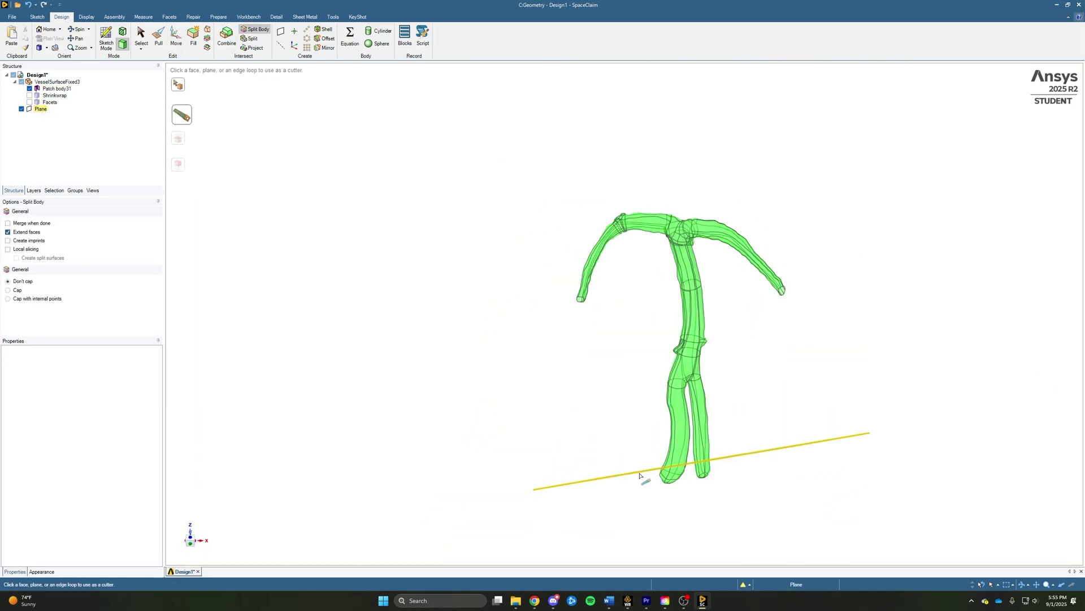
{"action": "left_click", "coordinate": [639, 475]}
{"action": "middle_click_drag", "start_coordinate": [640, 475], "coordinate": [738, 435]}
{"action": "scroll", "coordinate": [569, 250], "scroll_direction": "up", "scroll_amount": 3}
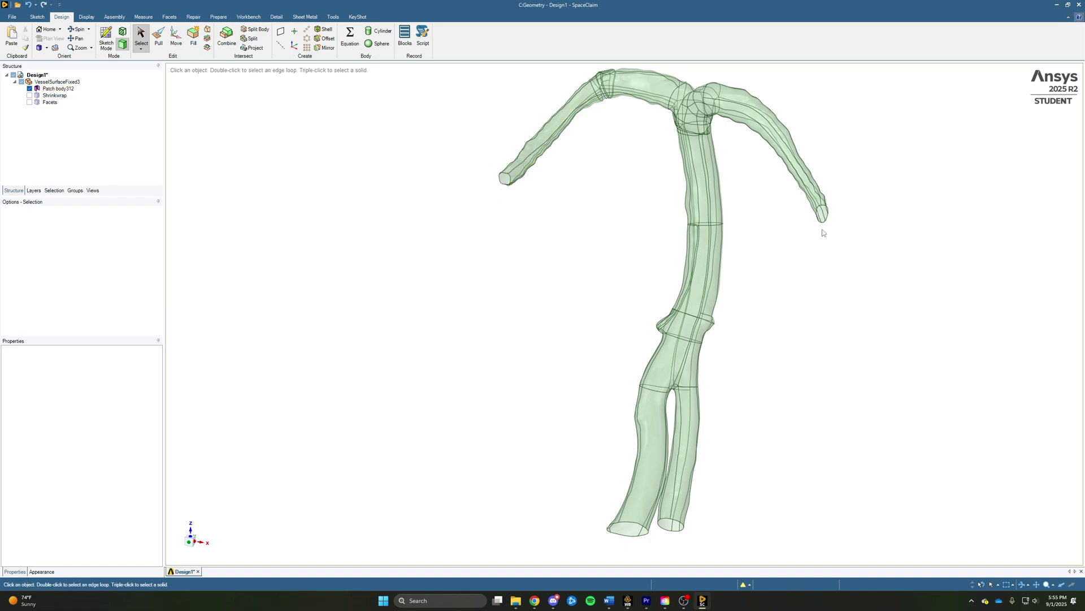
{"action": "left_click", "coordinate": [618, 523]}
{"action": "left_click", "coordinate": [369, 296]}
Fill the open end loops of both arms and both legs with flat caps
{"action": "left_click", "coordinate": [193, 38]}
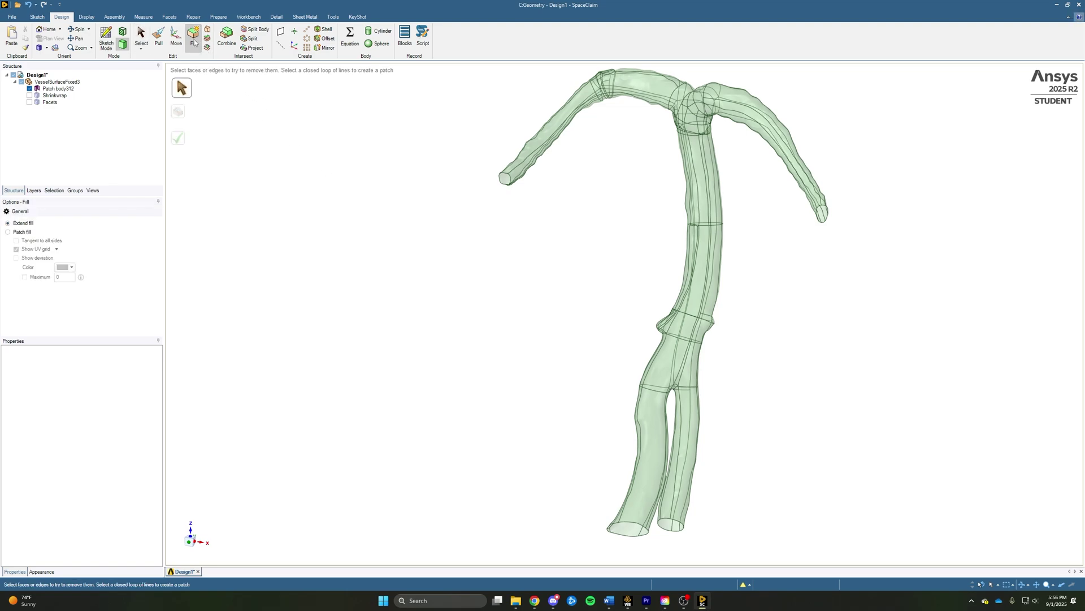
{"action": "left_click", "coordinate": [501, 179]}
{"action": "left_click", "coordinate": [827, 220]}
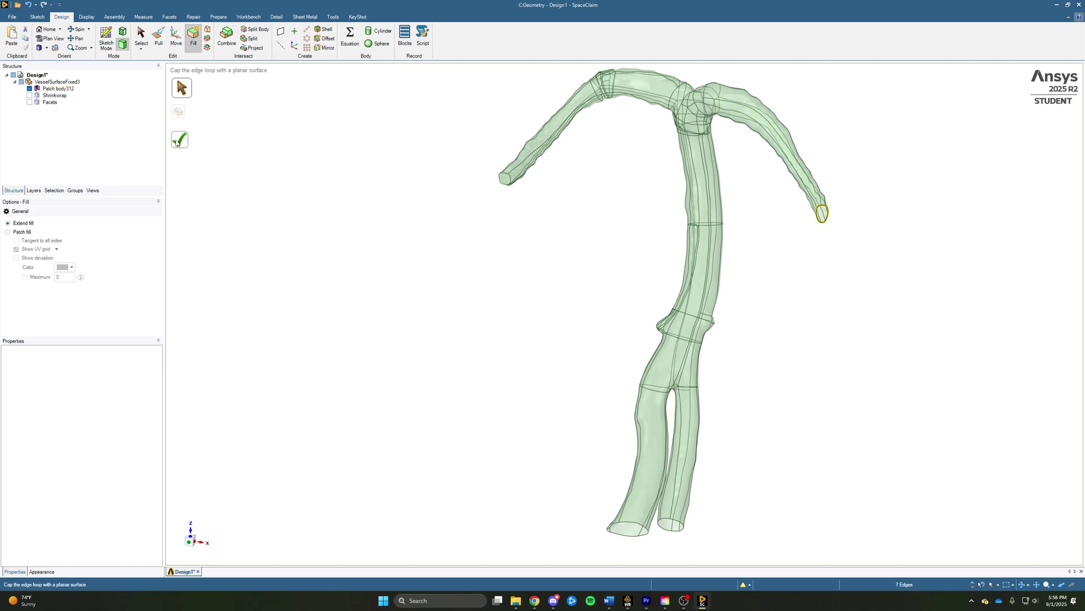
{"action": "left_click", "coordinate": [628, 525]}
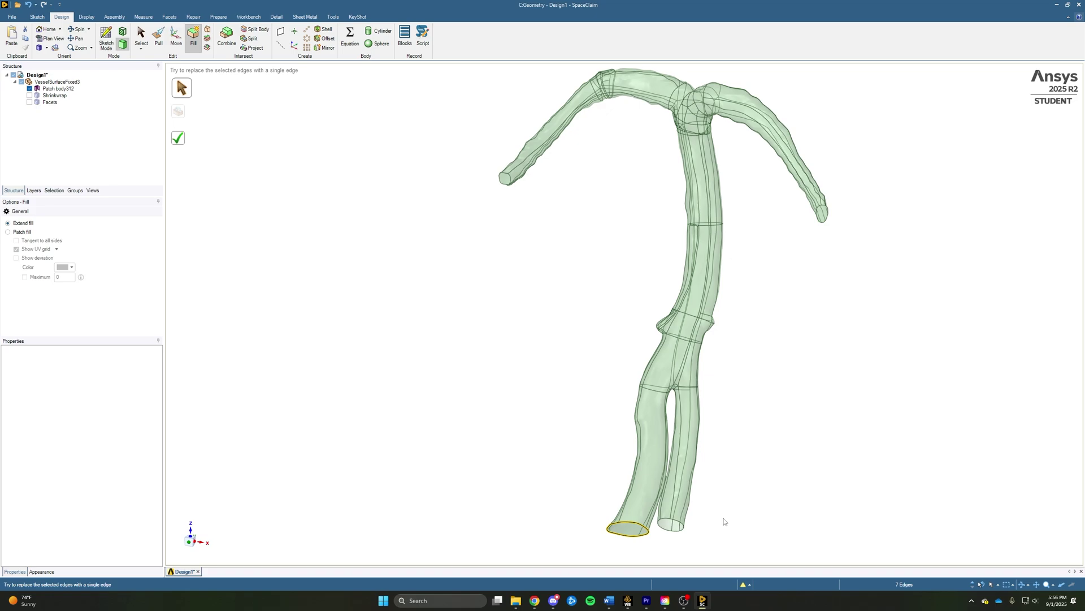
{"action": "left_click", "coordinate": [673, 525]}
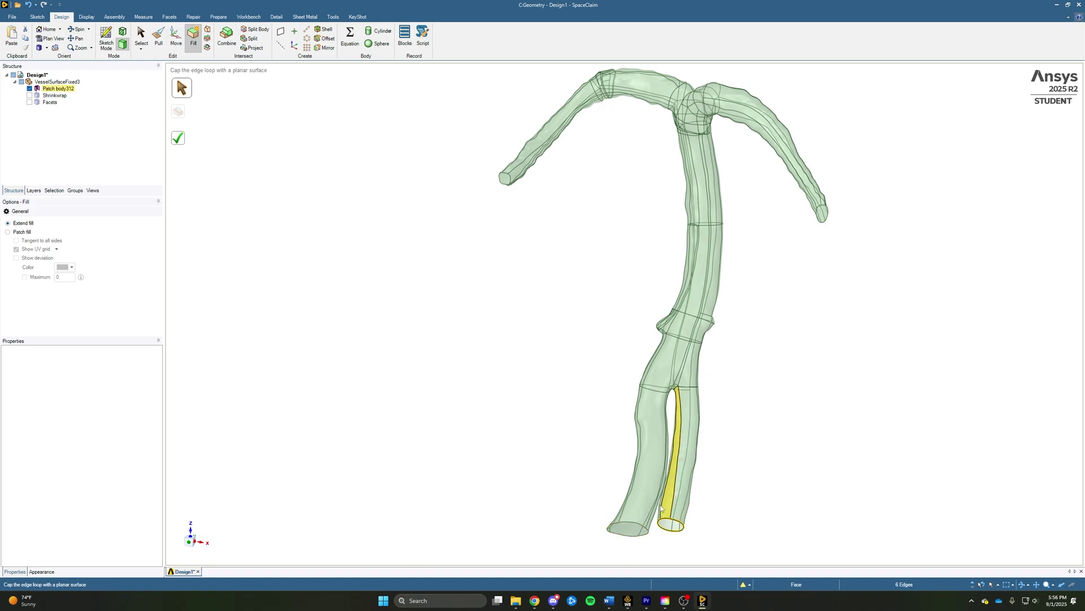
{"action": "left_click", "coordinate": [178, 141]}
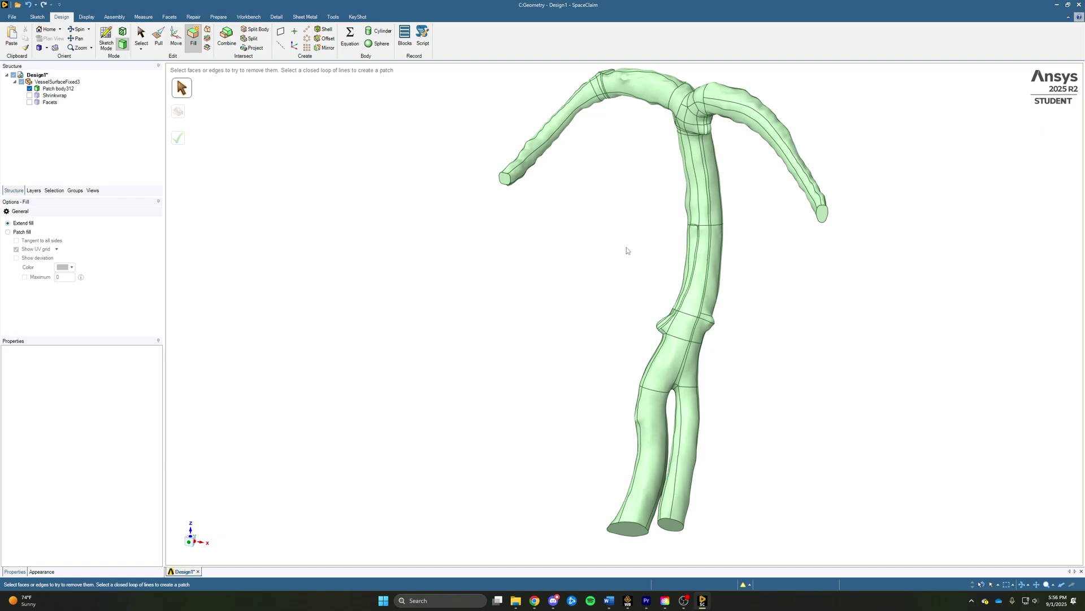
Select the arm and leg end caps and fill away one leg's cap, extending that leg
{"action": "middle_click_drag", "start_coordinate": [632, 254], "coordinate": [720, 90]}
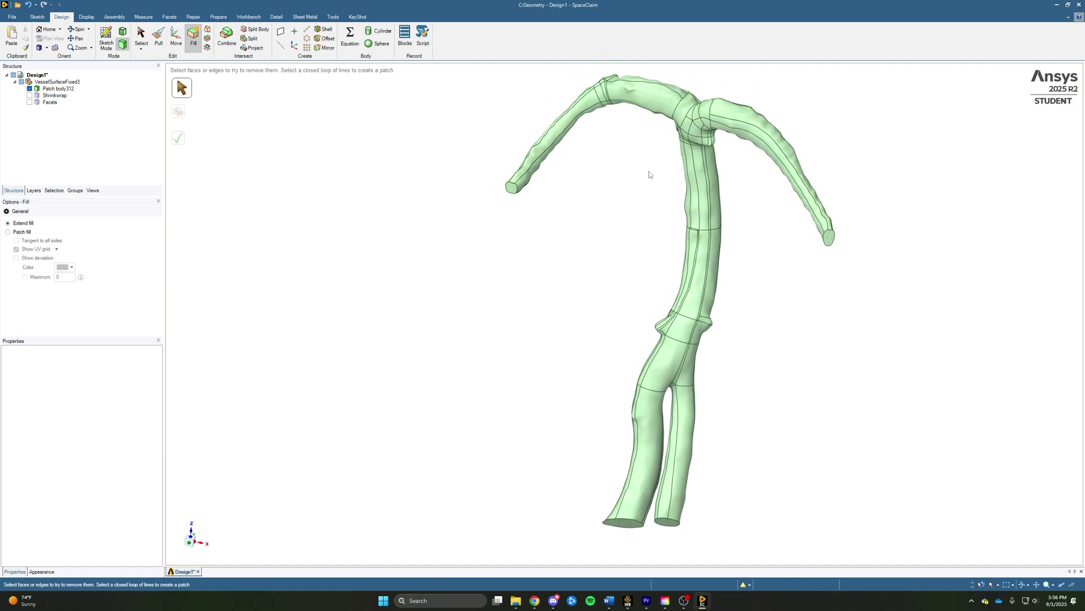
{"action": "middle_click_drag", "start_coordinate": [595, 247], "coordinate": [629, 283]}
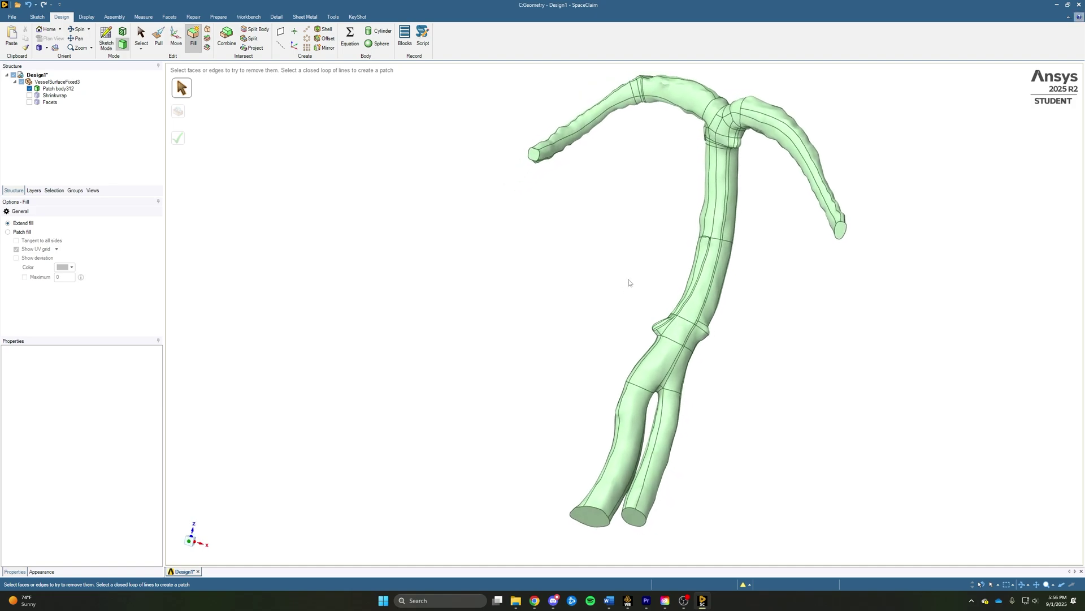
{"action": "left_click", "coordinate": [533, 153]}
{"action": "left_click", "coordinate": [840, 219]}
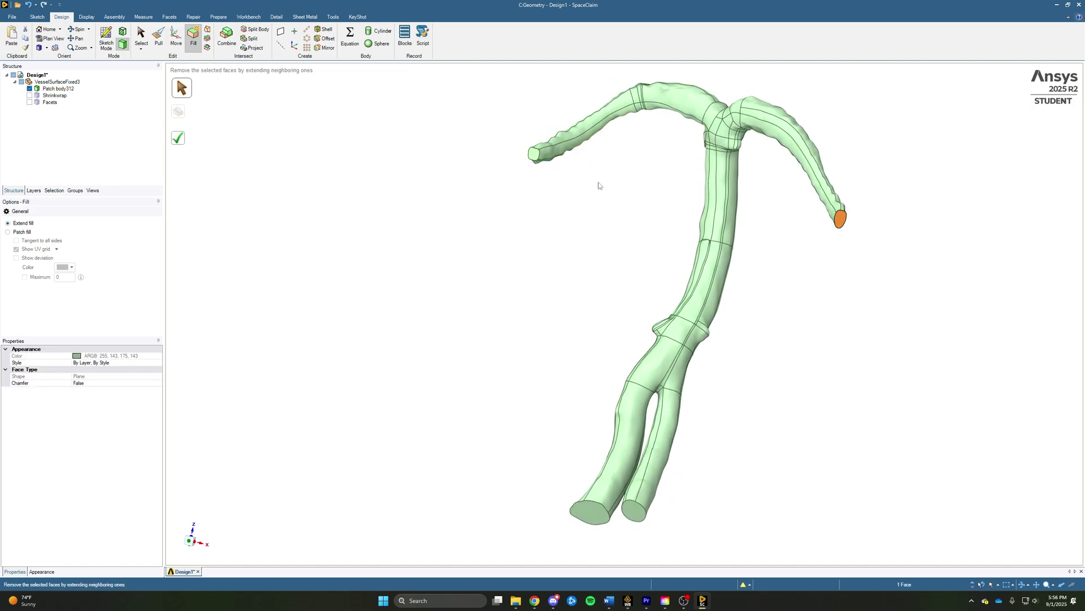
{"action": "left_click", "coordinate": [587, 515]}
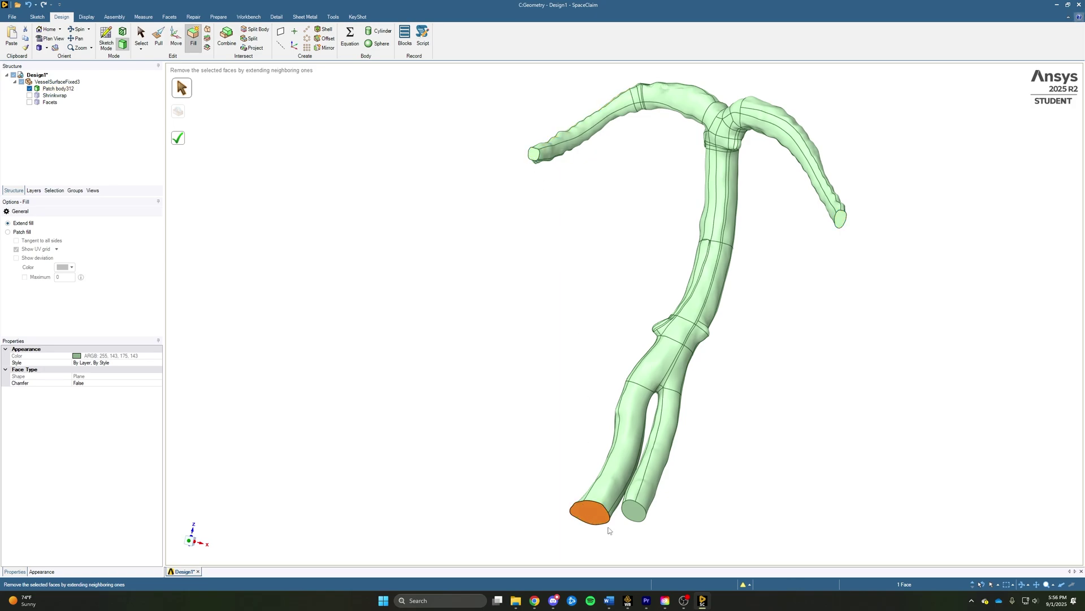
{"action": "left_click", "coordinate": [633, 511]}
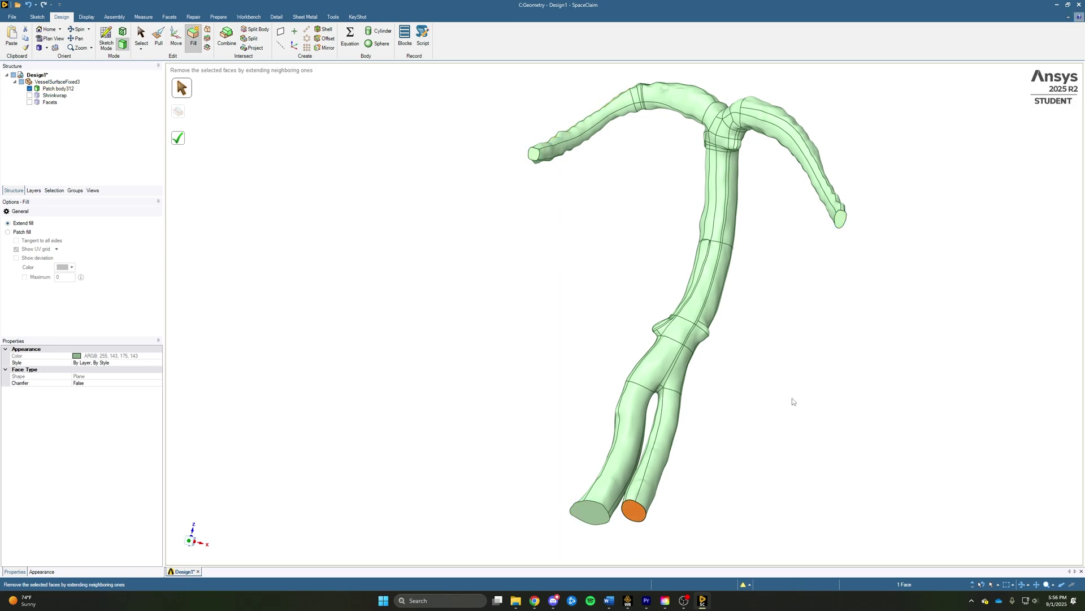
{"action": "key", "text": "f"}
Orbit around the vessel to inspect the remaining flat end caps
{"action": "middle_click_drag", "start_coordinate": [792, 398], "coordinate": [712, 186]}
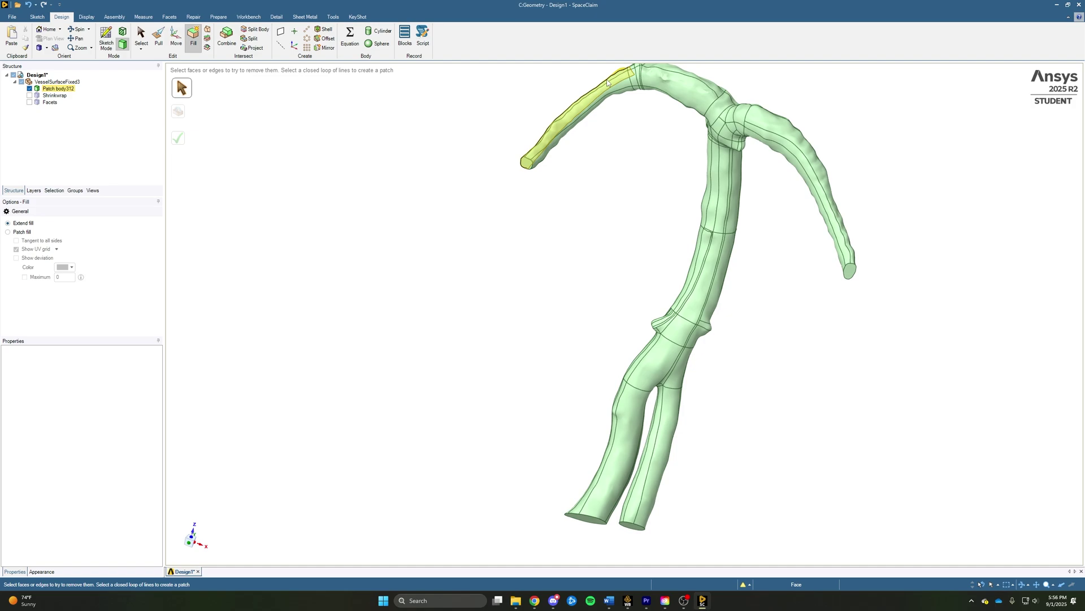
{"action": "key", "text": "Left"}
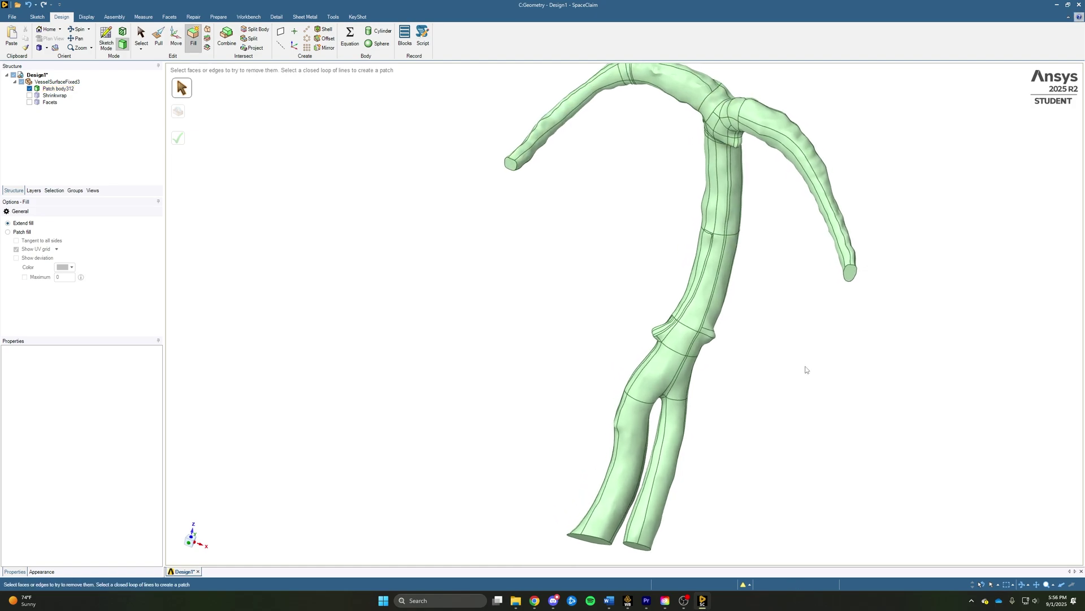
{"action": "key", "text": "Left"}
{"action": "key", "text": "Left"}
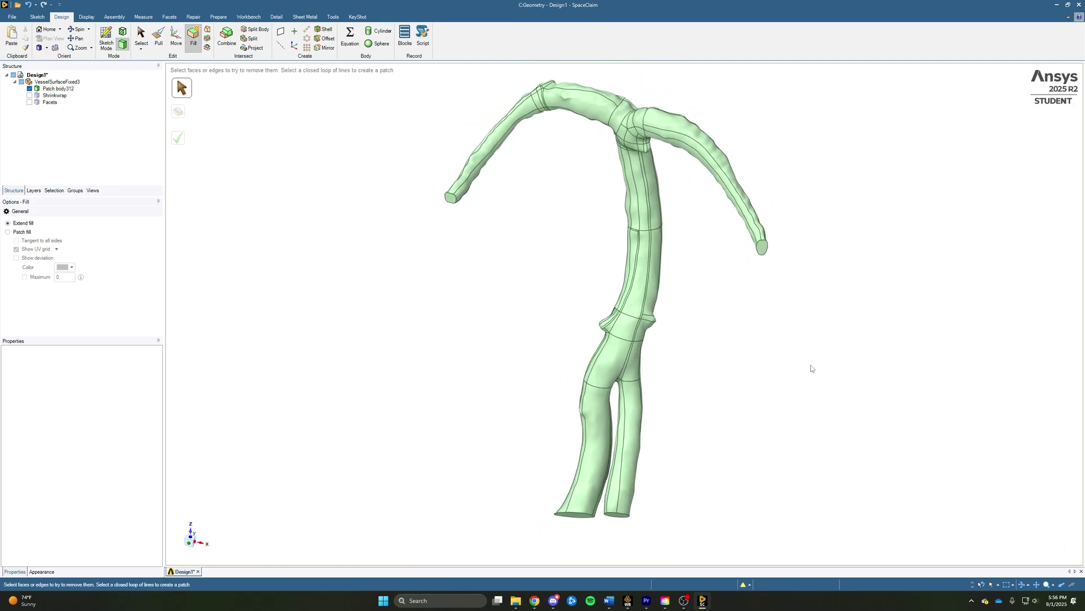